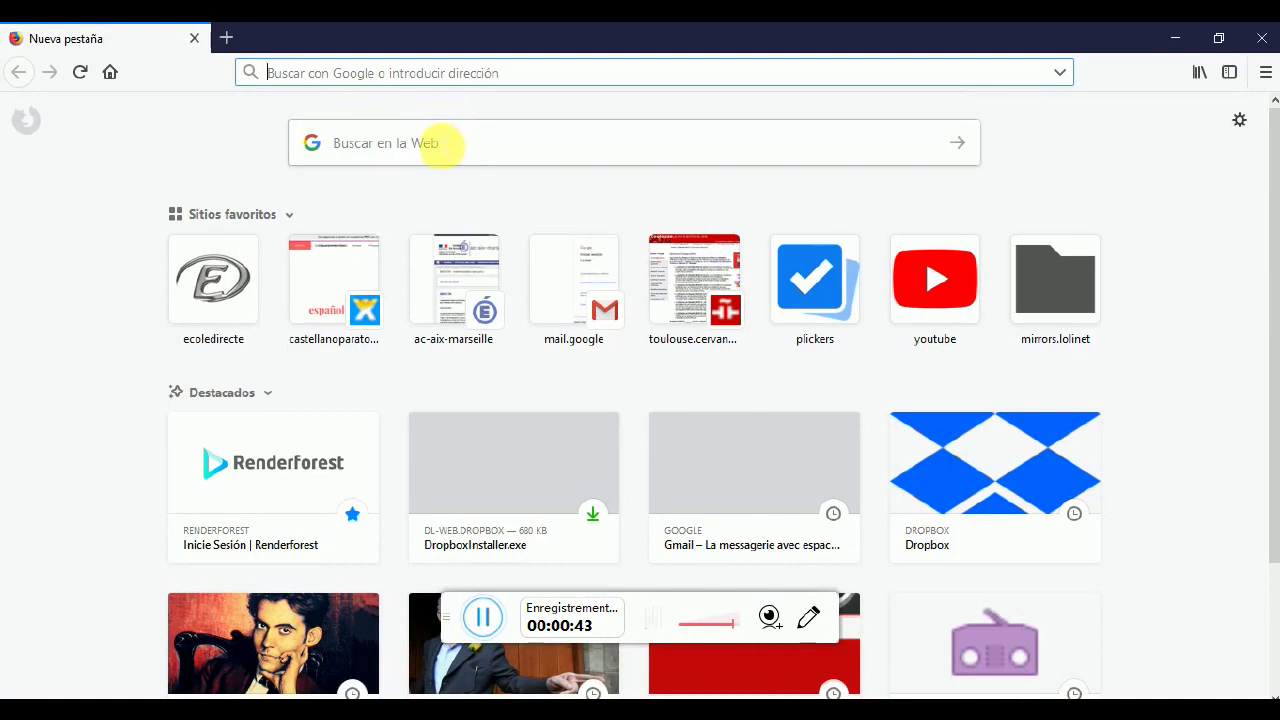
# - Activate the web search box on Firefox's New Tab page
pyautogui.click(445, 143)
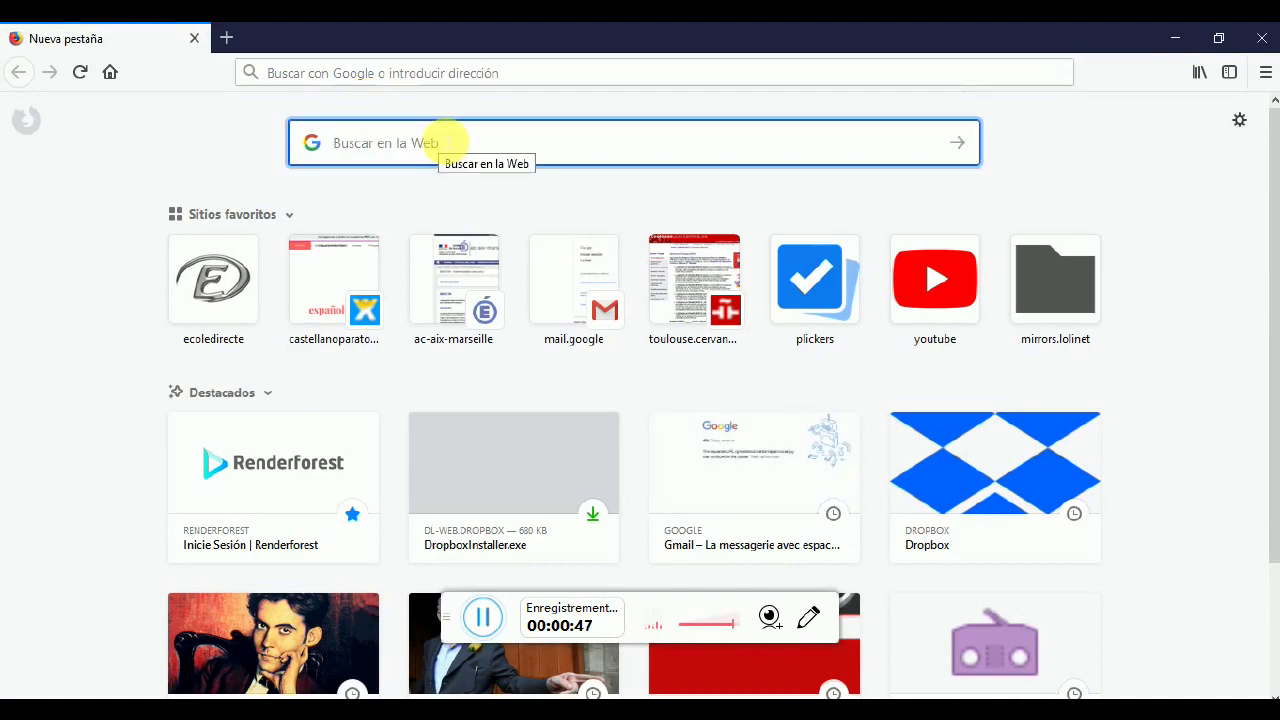
# - Search Google for 'gmail', then refine the query to 'gmail.fr'
pyautogui.write('gmail')
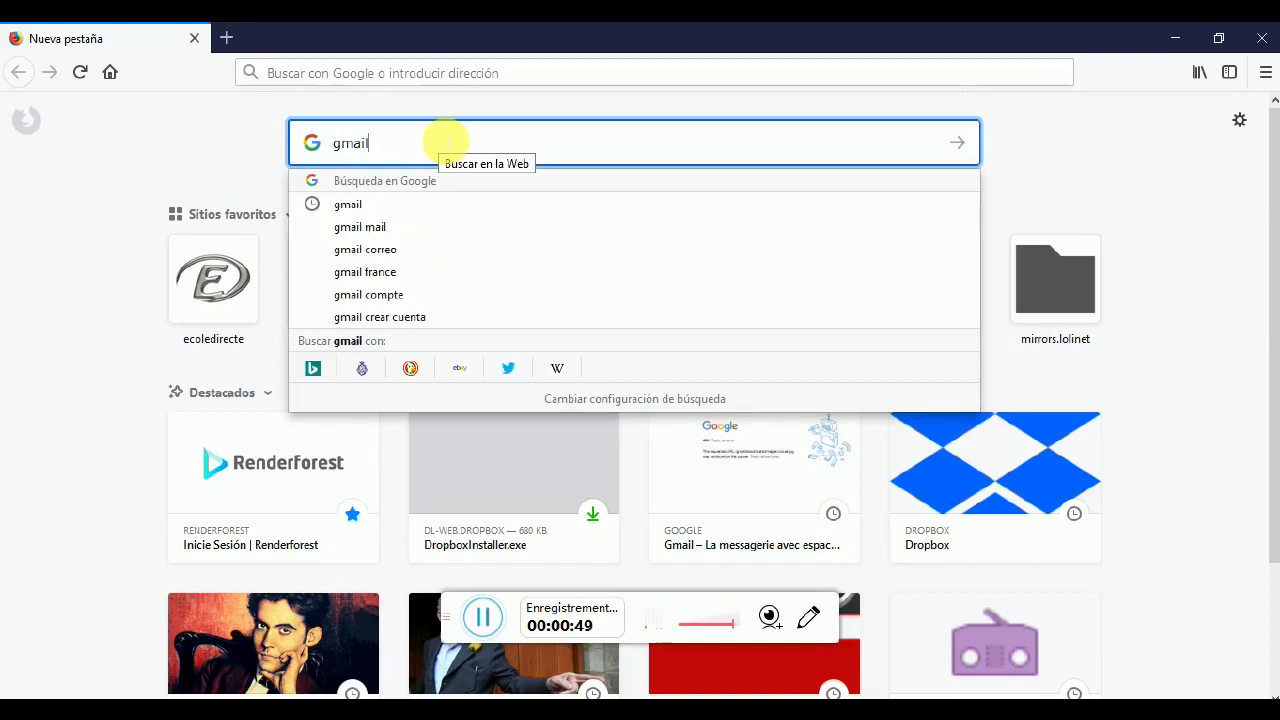
pyautogui.press('Return')
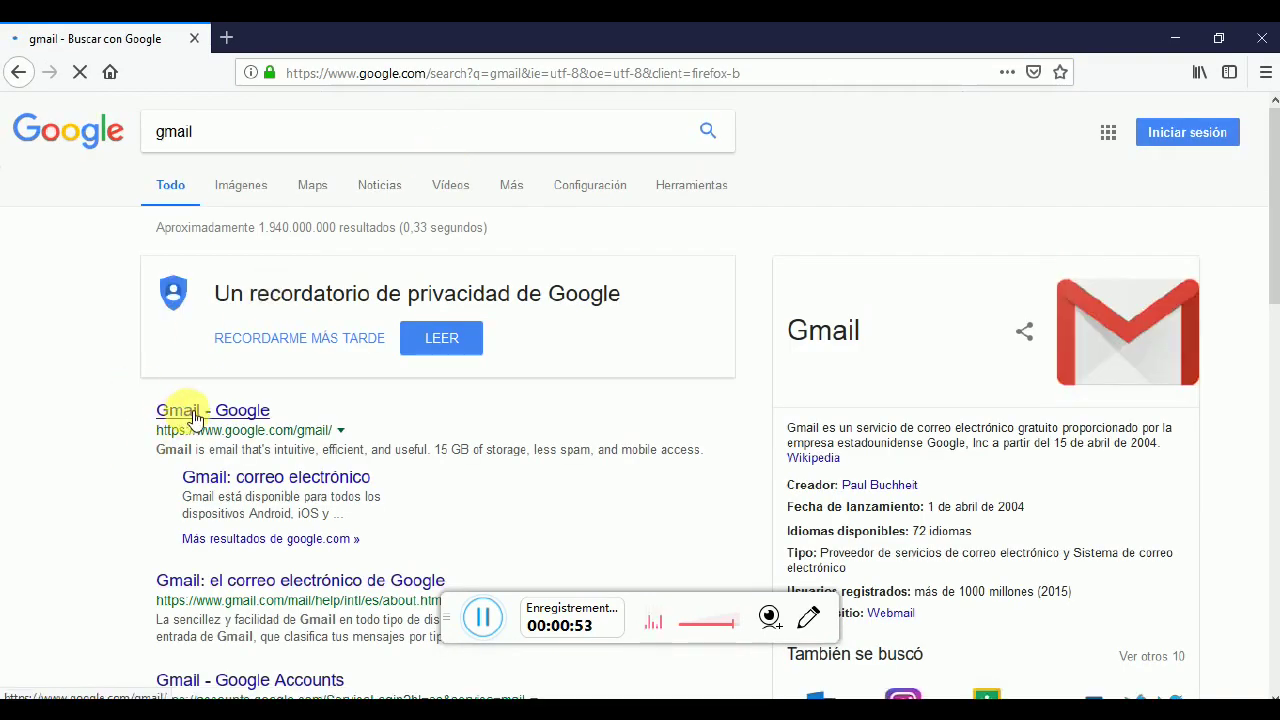
pyautogui.click(314, 138)
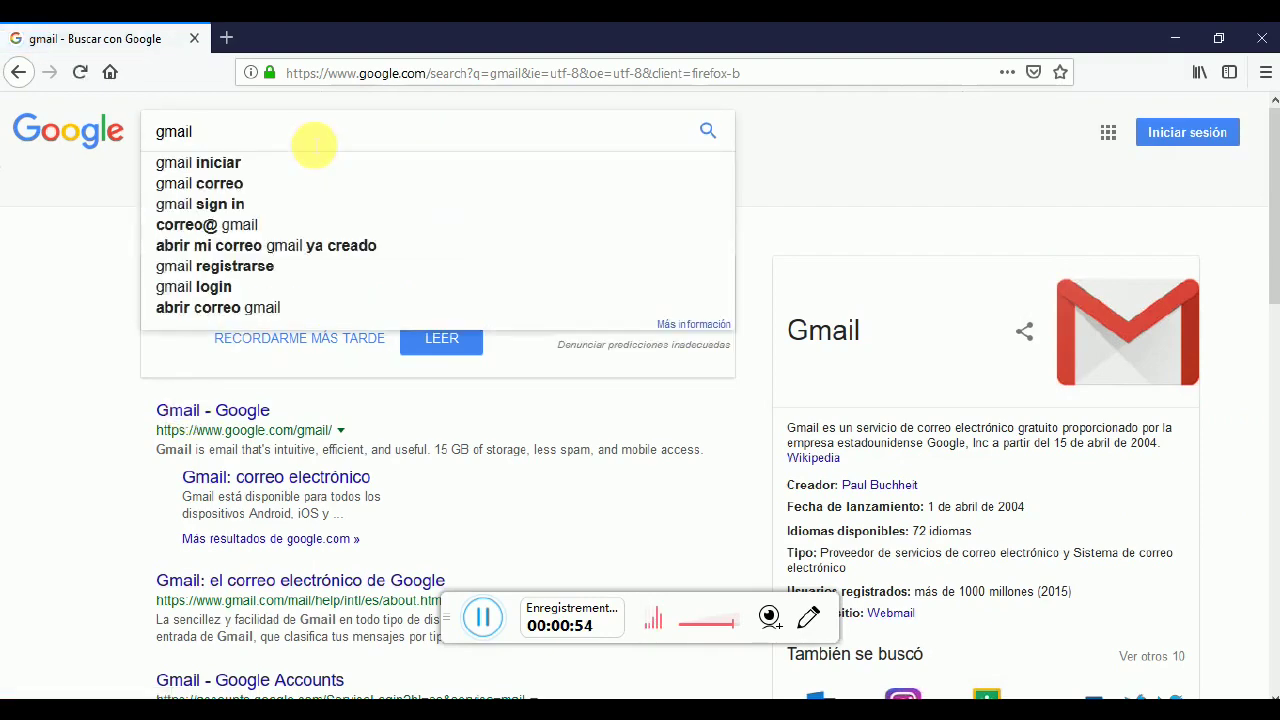
pyautogui.write('.f')
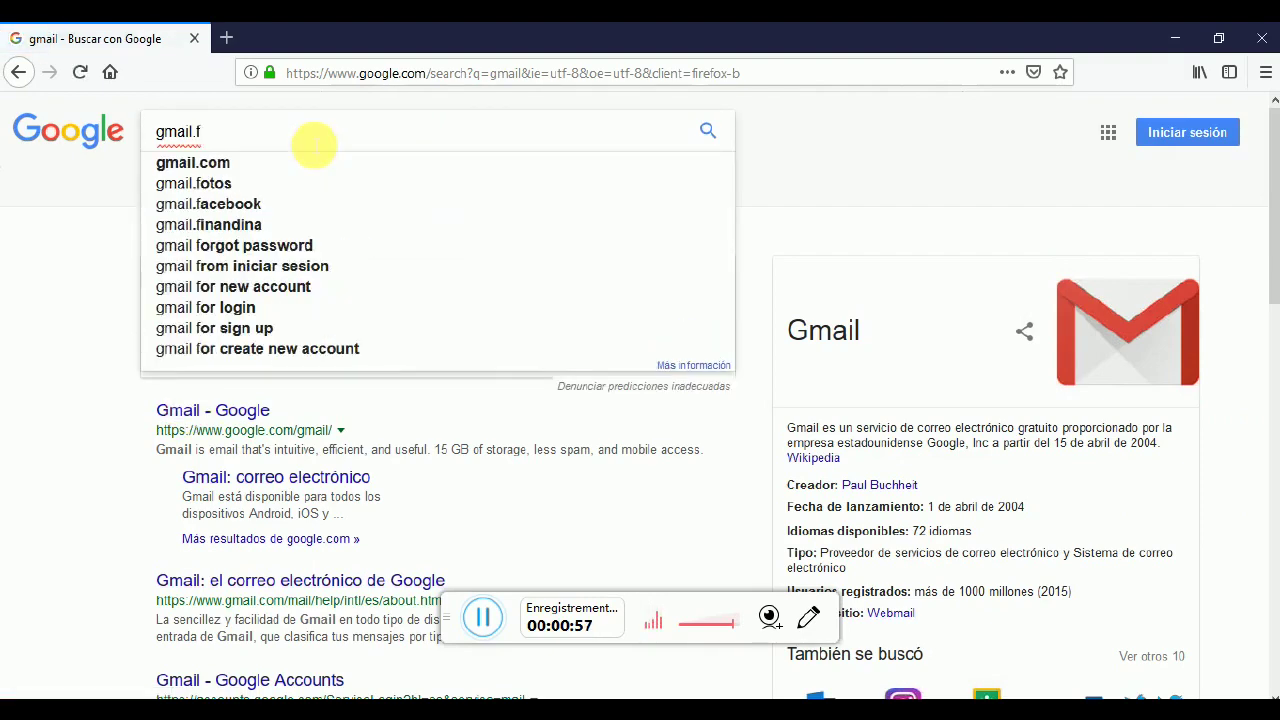
pyautogui.write('r')
pyautogui.press('Return')
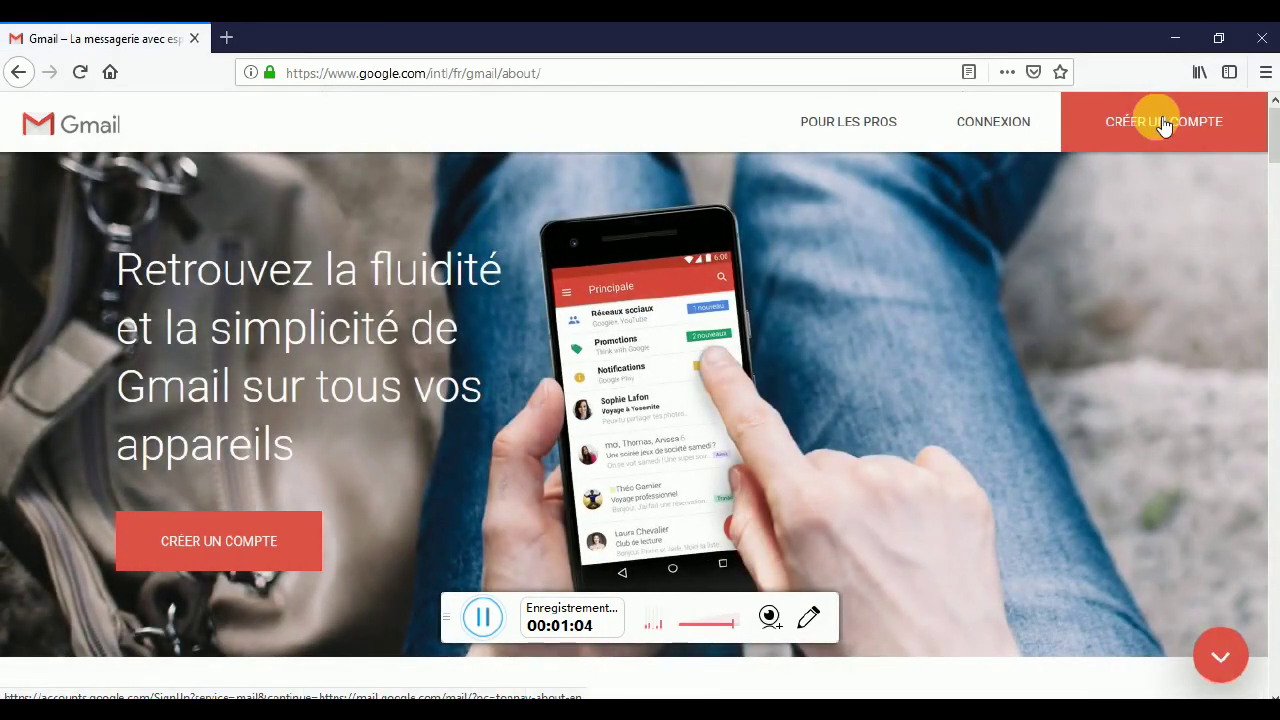
# - Open the 'Créer un compte' sign-up tab, select the prefilled username, then close it
pyautogui.click(1163, 122)
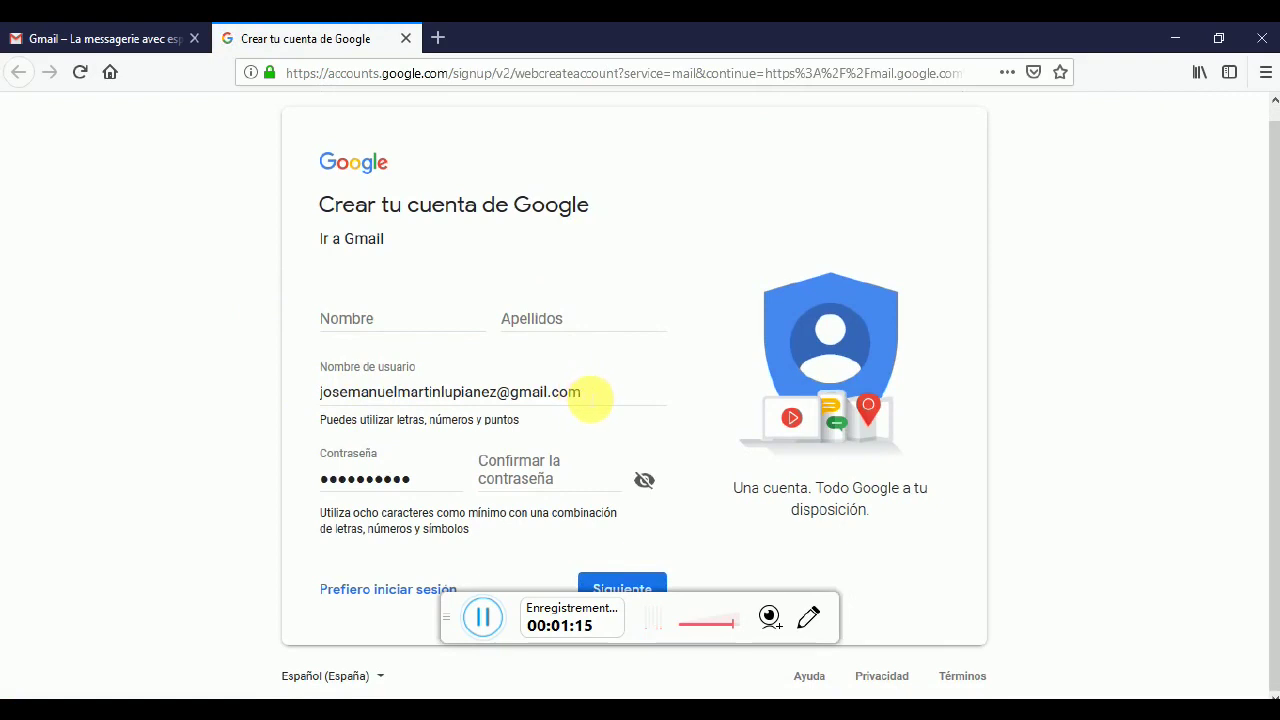
pyautogui.moveTo(586, 393); pyautogui.dragTo(308, 419)
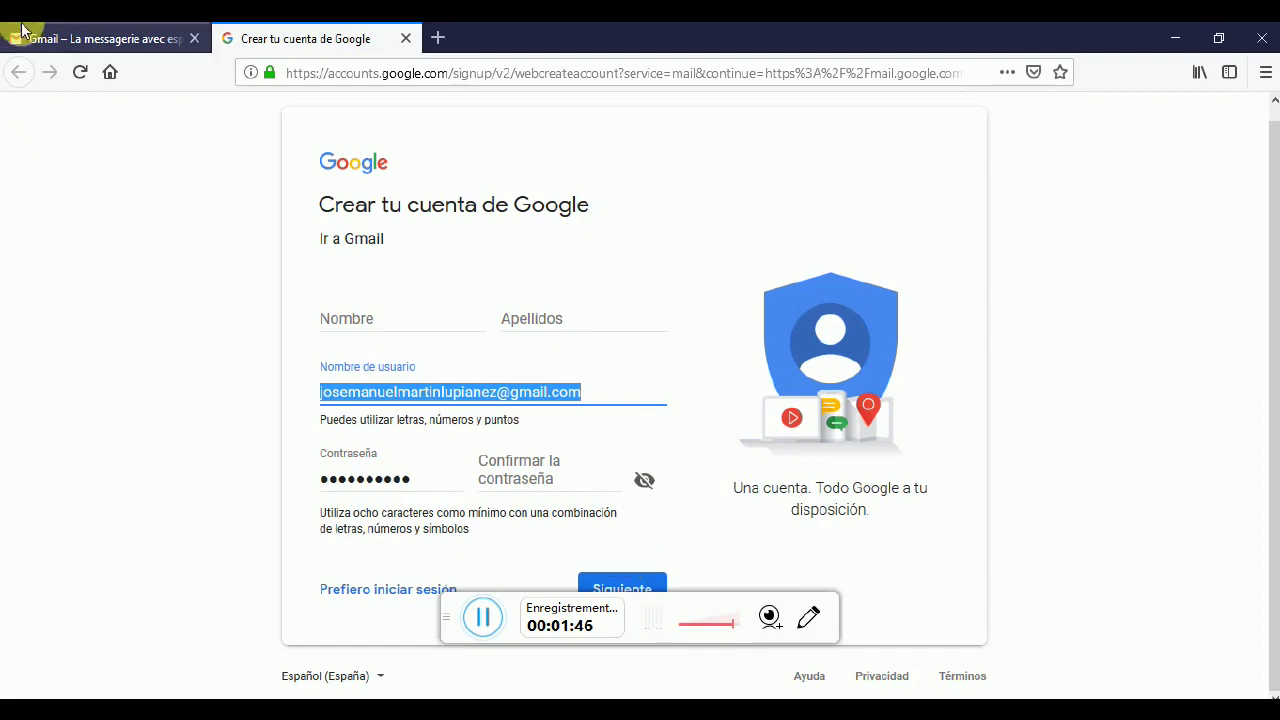
pyautogui.click(406, 39)
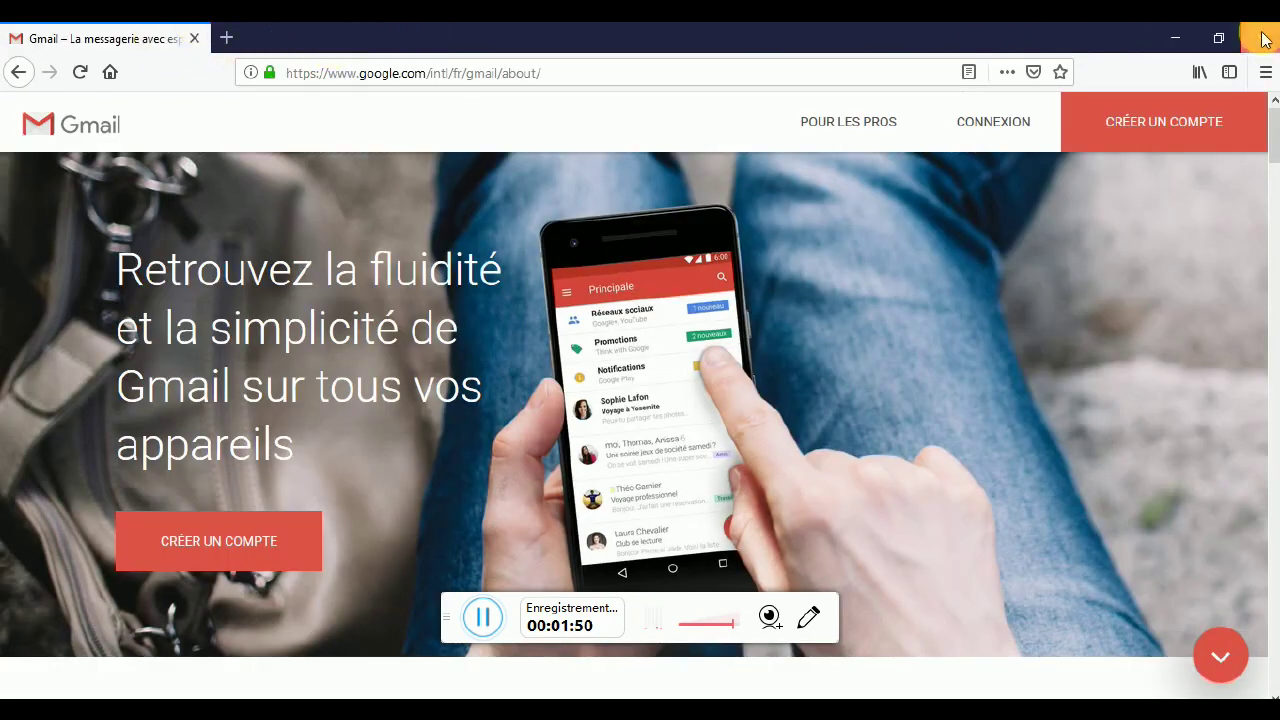
# - Minimise and restore Firefox, then start a New Tab search for 'dropbox'
pyautogui.click(1175, 37)
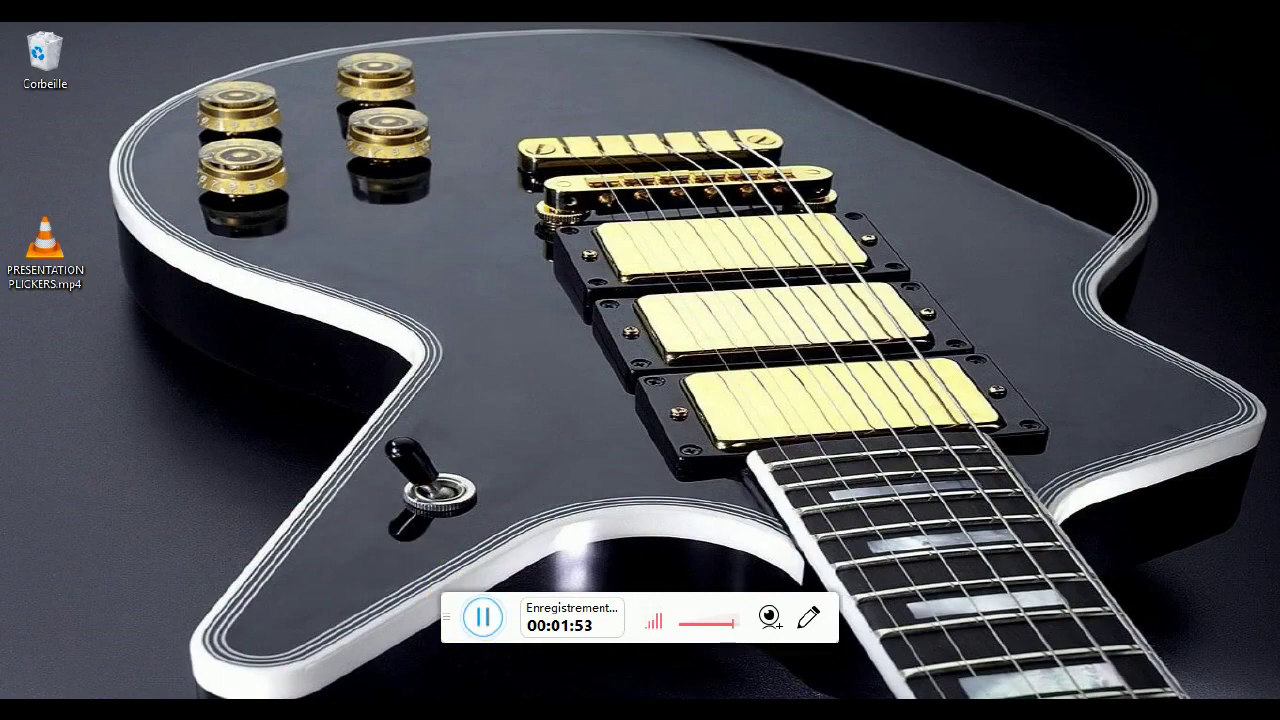
pyautogui.click(660, 697)
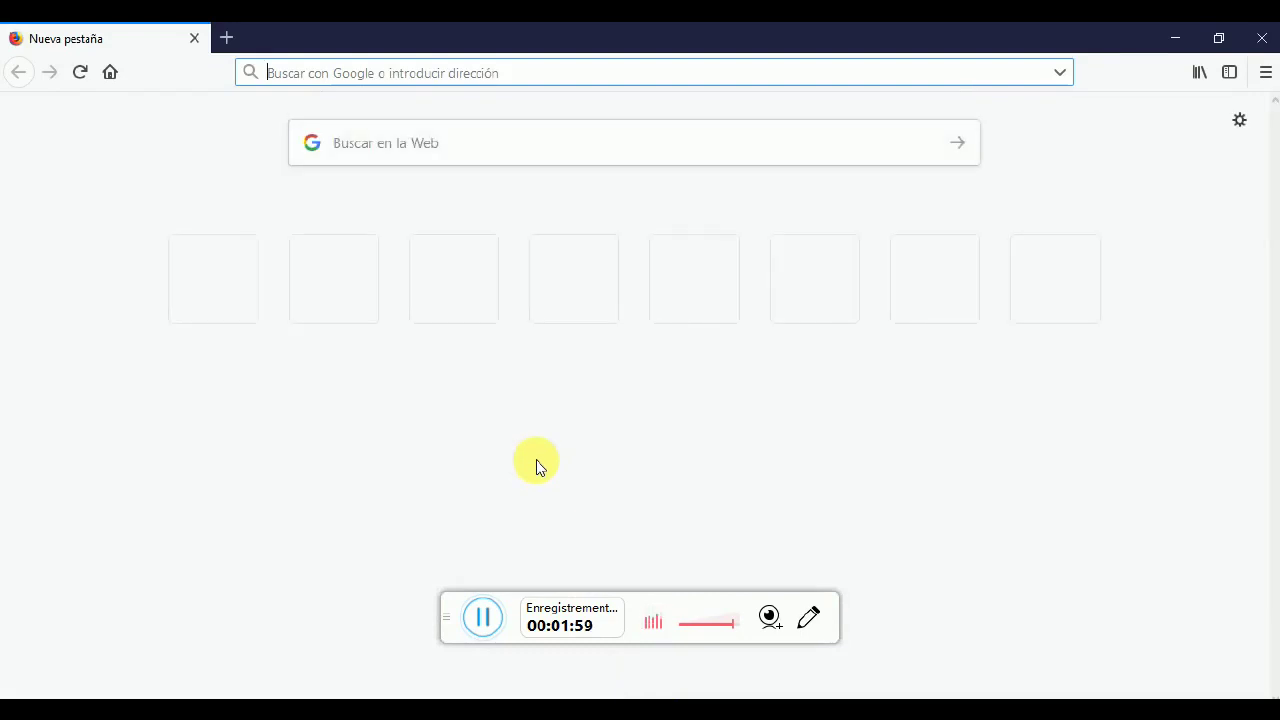
pyautogui.click(420, 143)
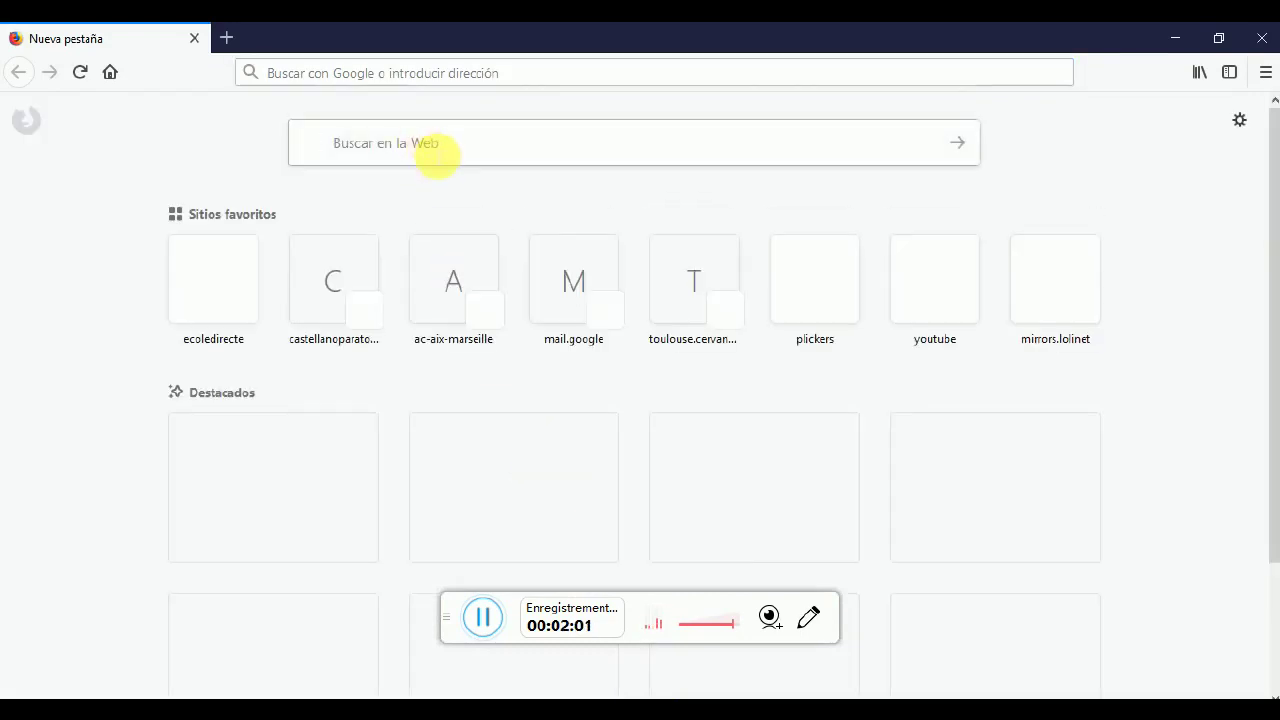
pyautogui.click(437, 150)
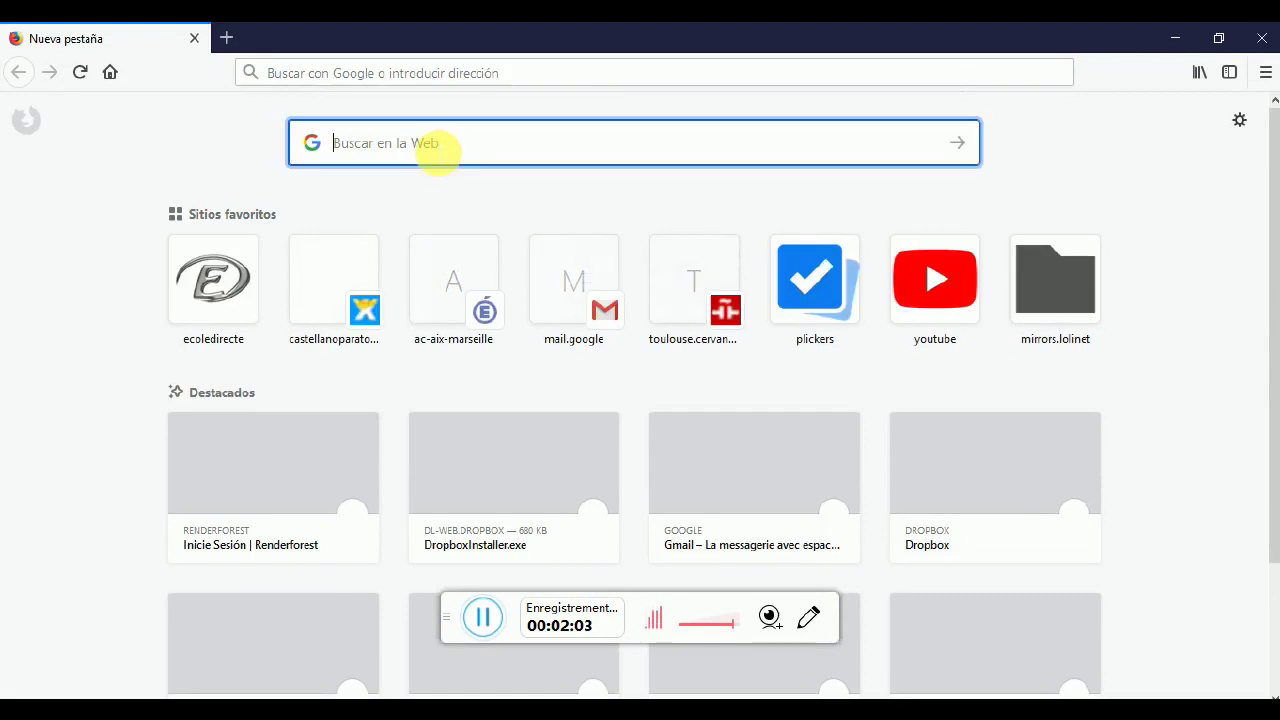
pyautogui.write('dropboxen')
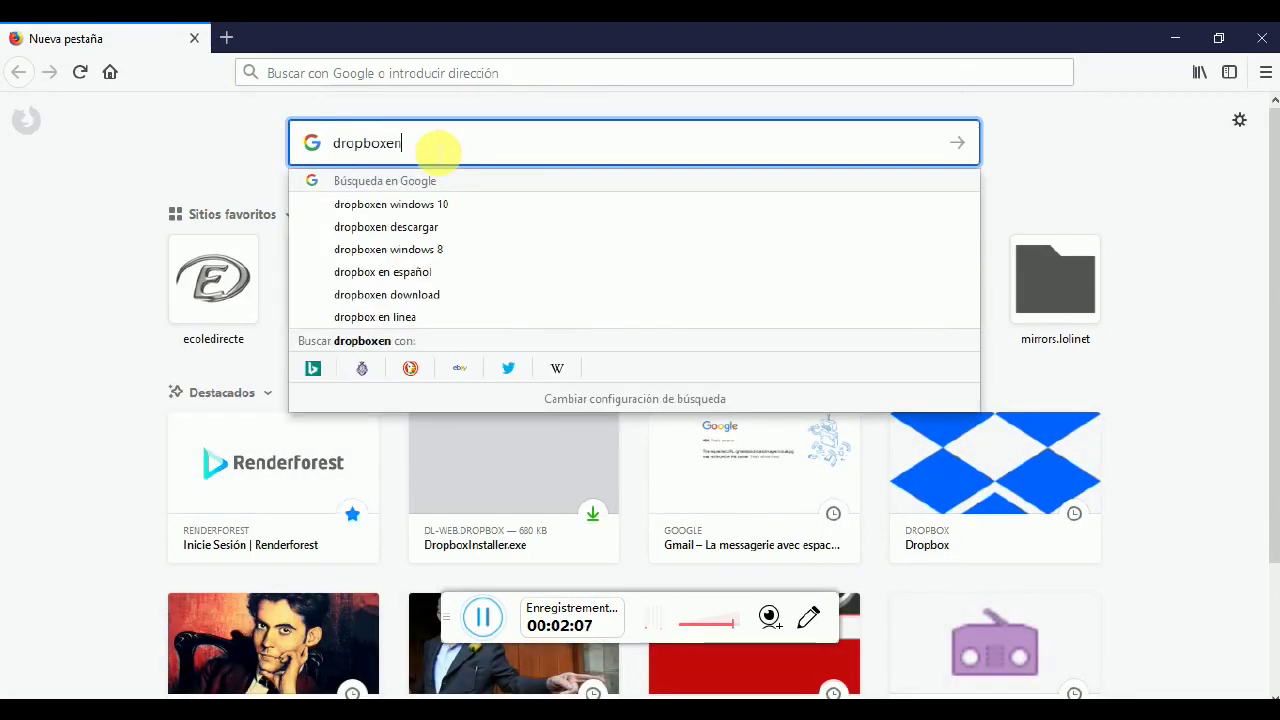
pyautogui.press('BackSpace')
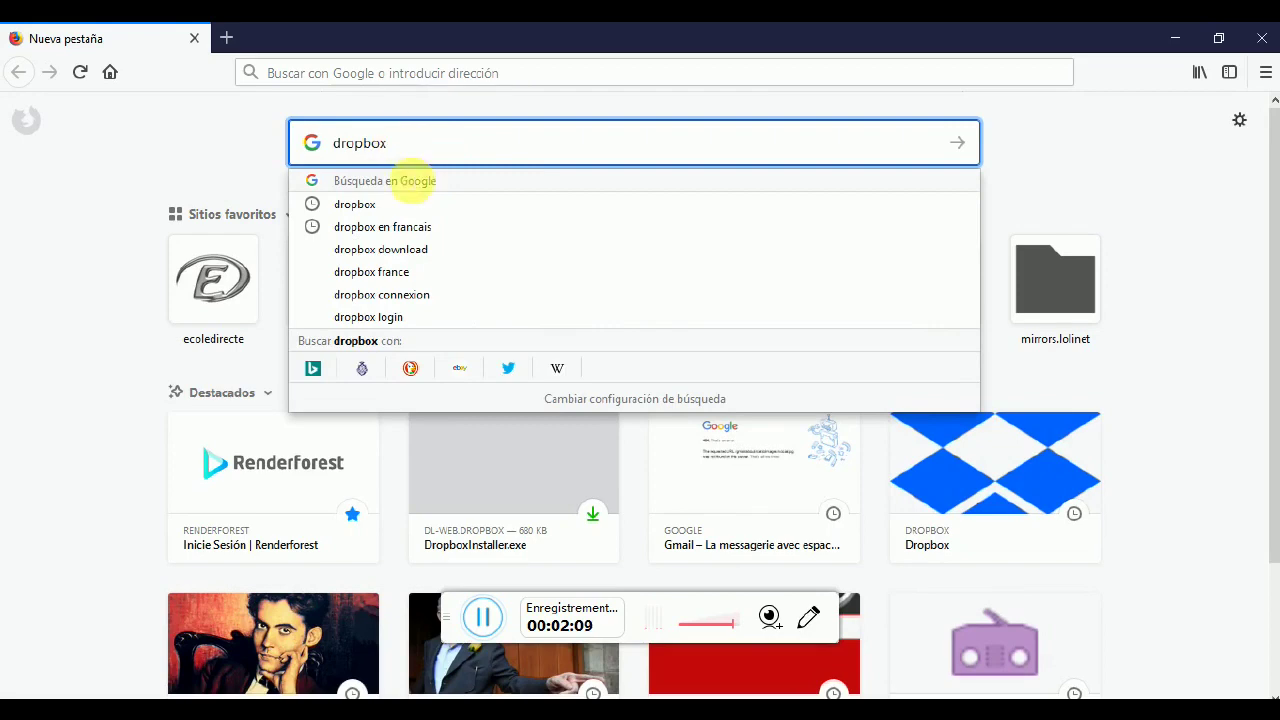
# - Search for 'dropbox en francais' and open the Dropbox site from the results
pyautogui.click(423, 228)
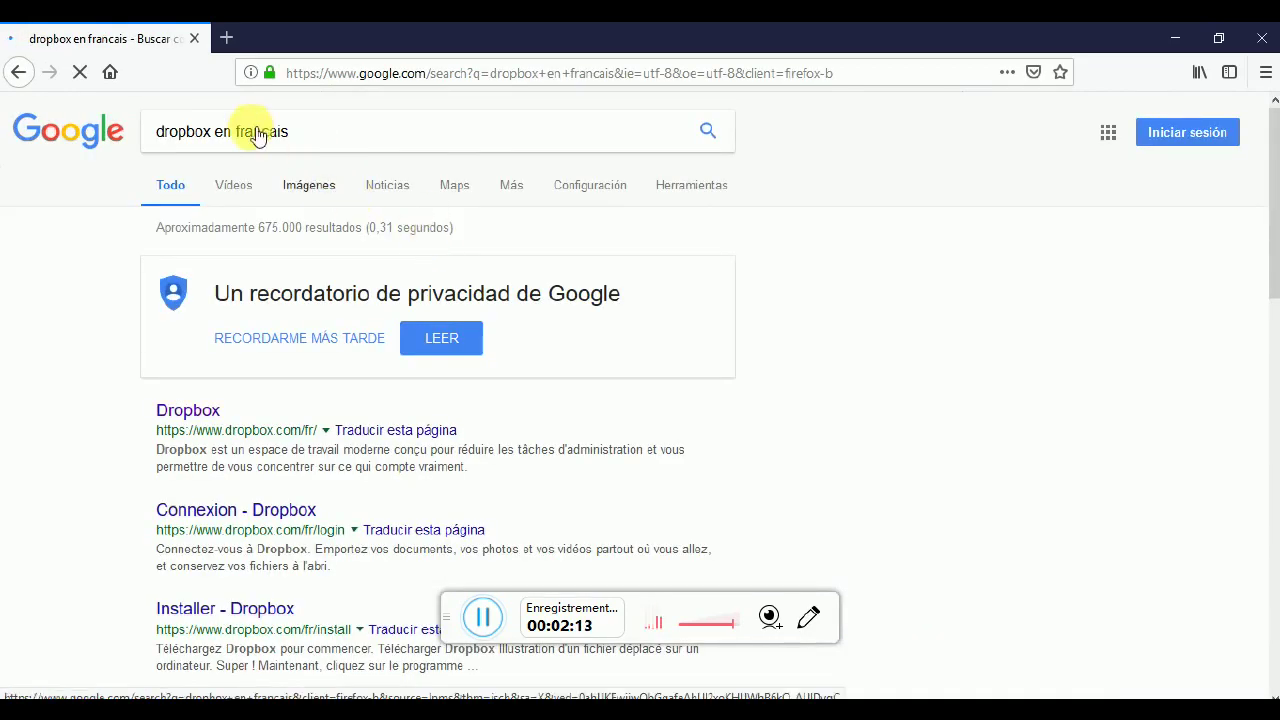
pyautogui.doubleClick(222, 131)
pyautogui.moveTo(258, 141); pyautogui.dragTo(318, 136)
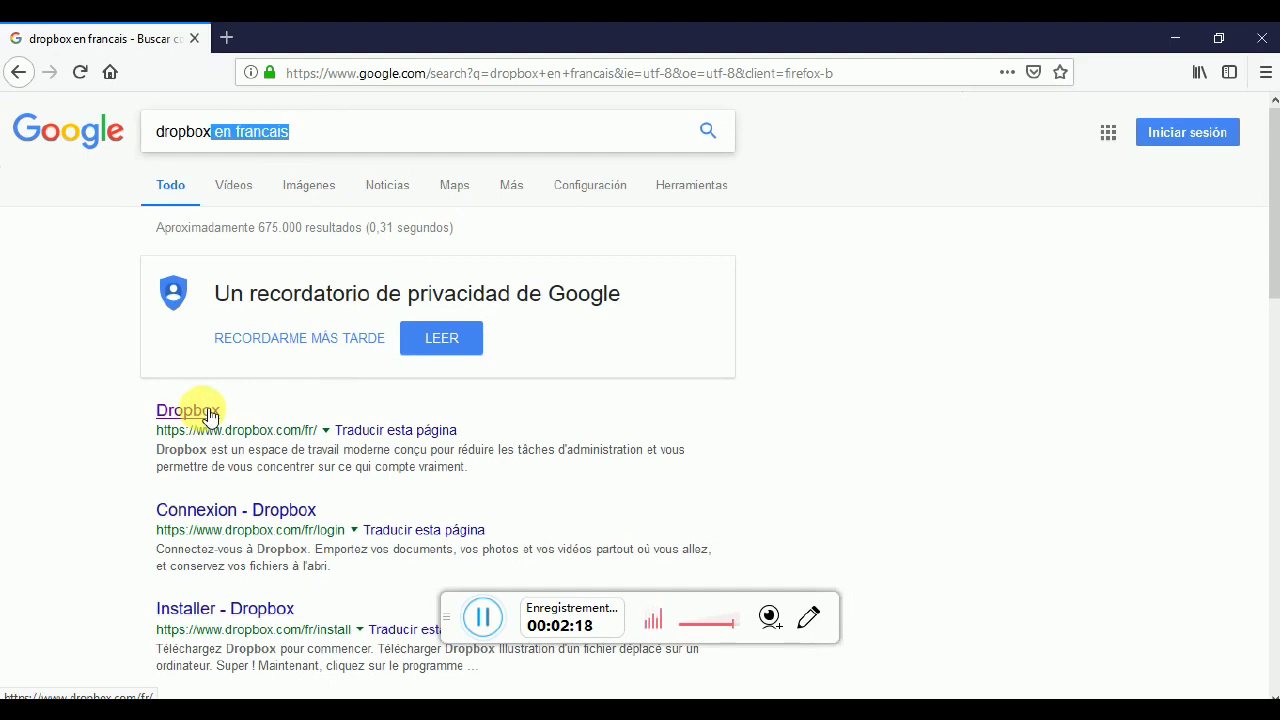
pyautogui.click(210, 417)
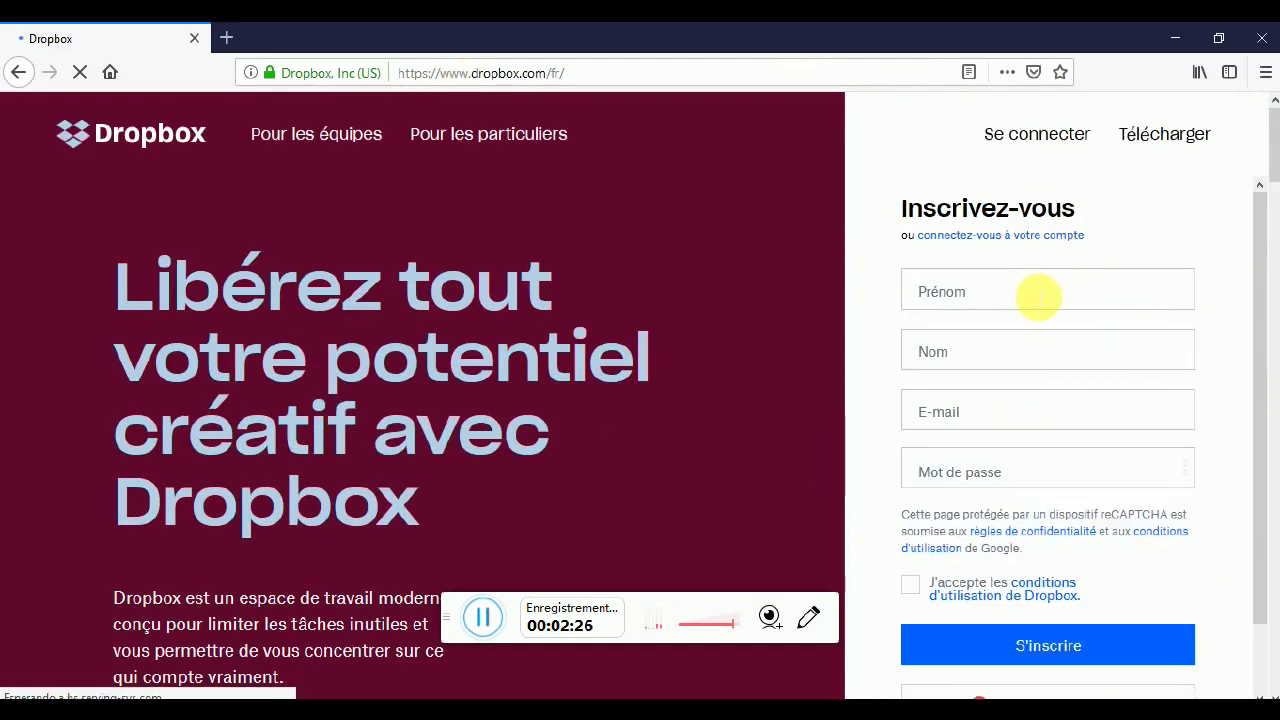
# - Enter the user's first name and last name in the Dropbox sign-up form
pyautogui.click(1038, 297)
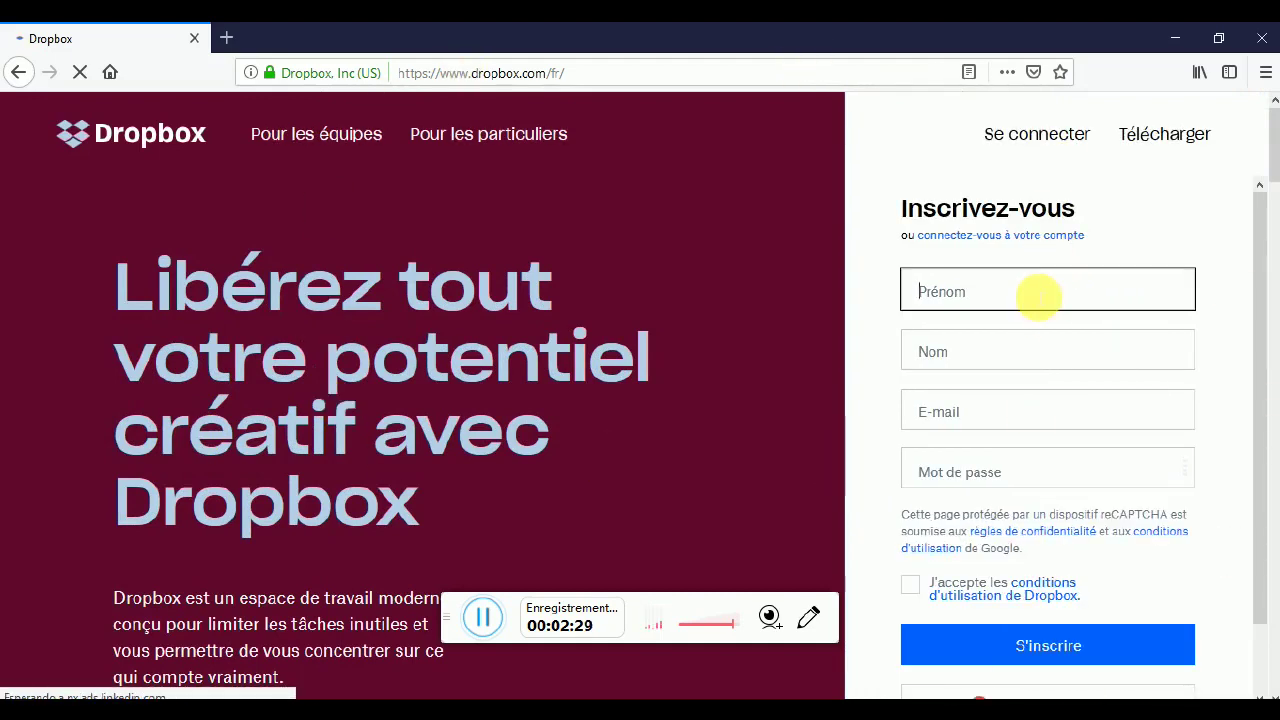
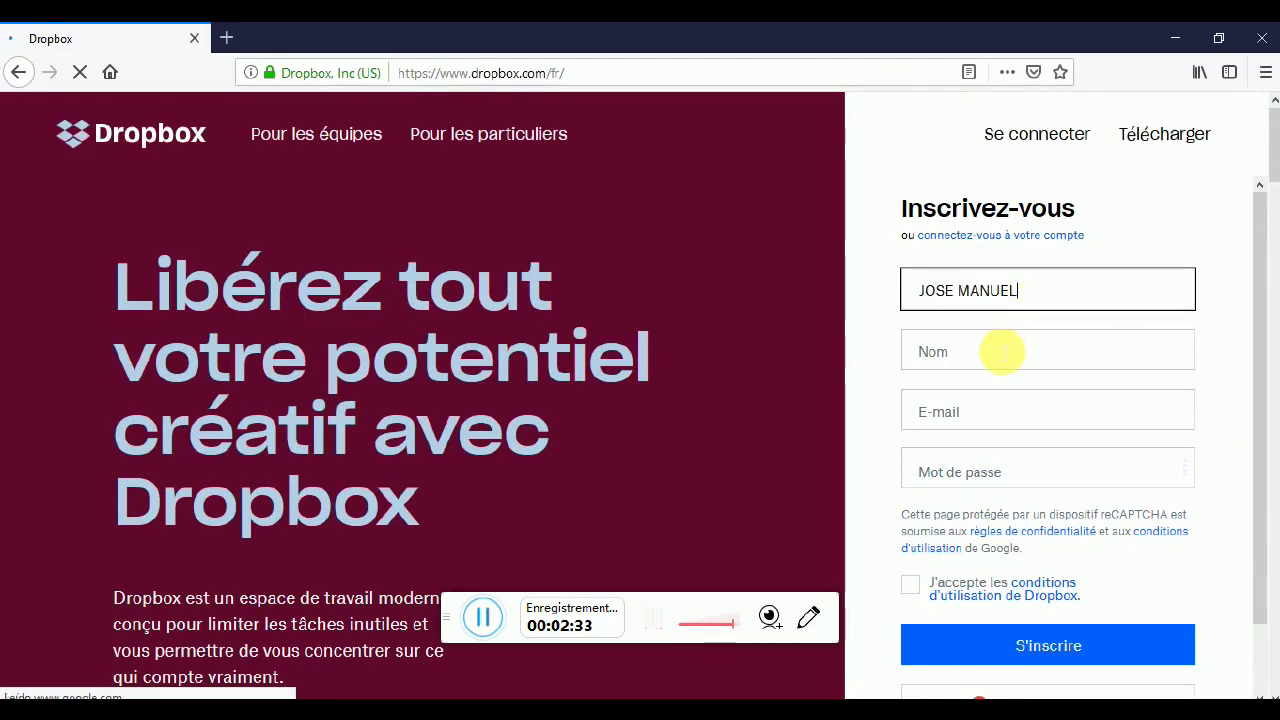
pyautogui.click(1002, 349)
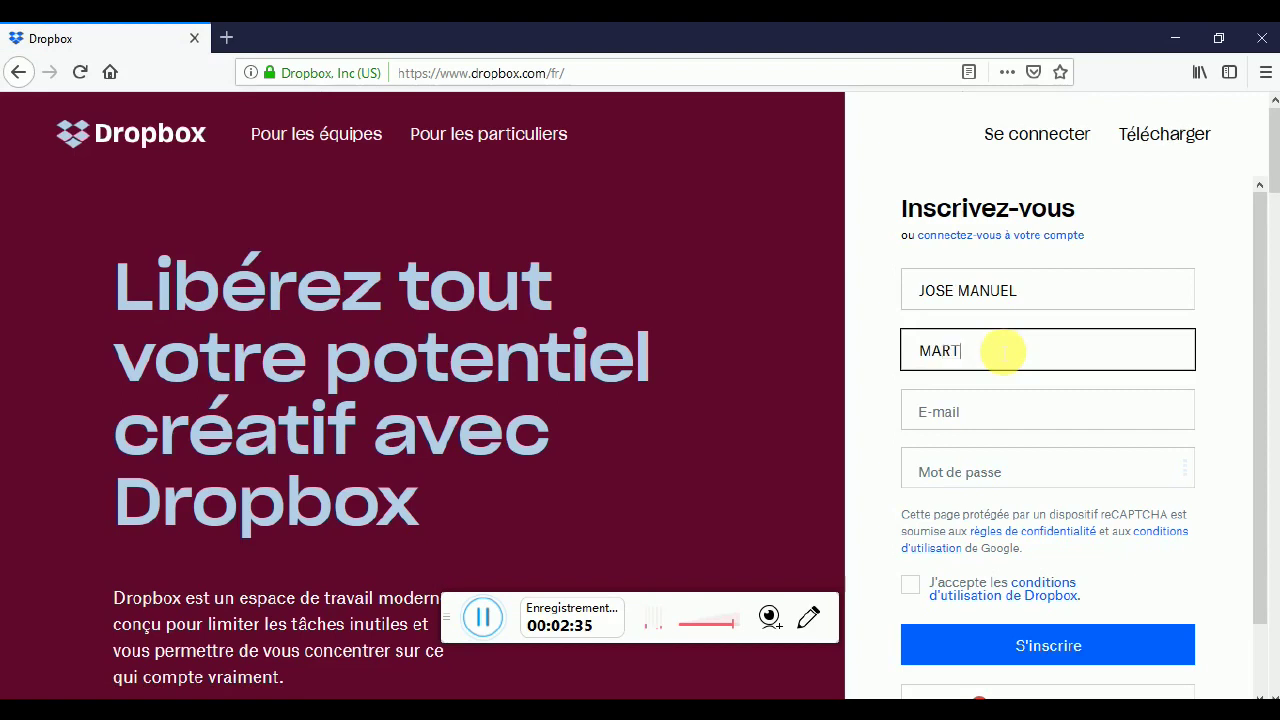
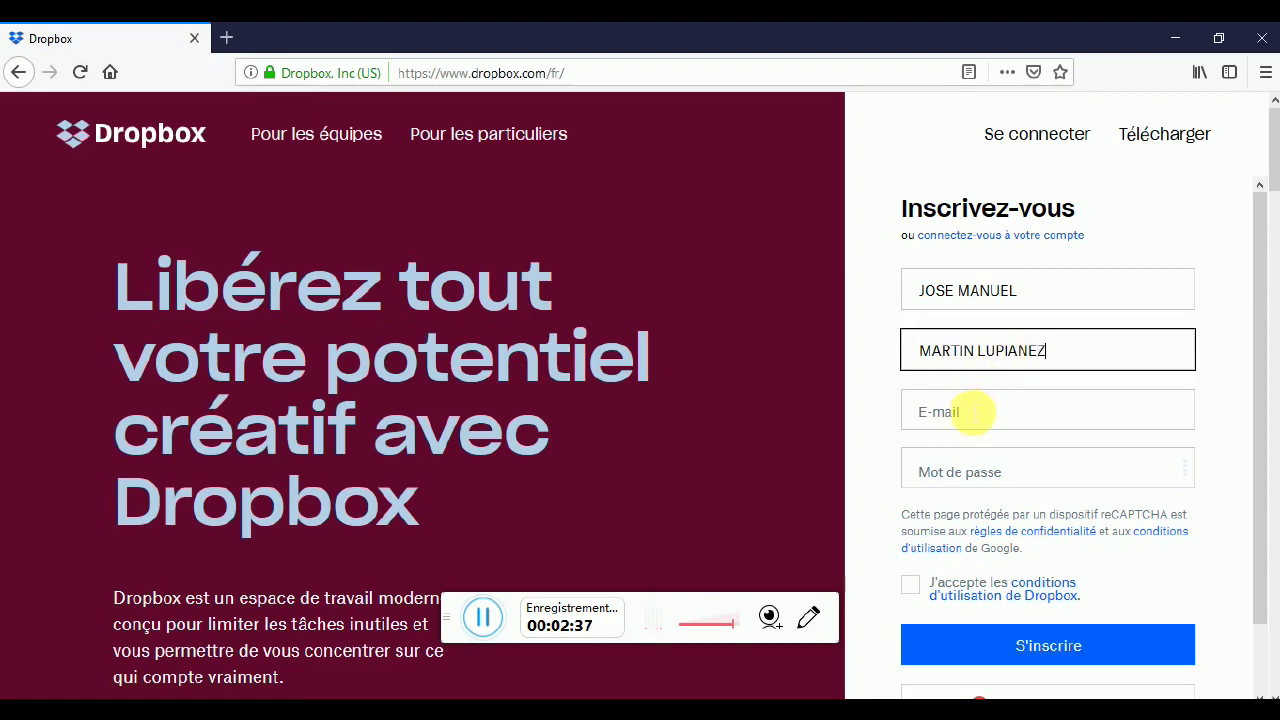
# - Fill in the saved Gmail address and the account password, accept the terms, and submit
pyautogui.click(972, 418)
pyautogui.click(972, 420)
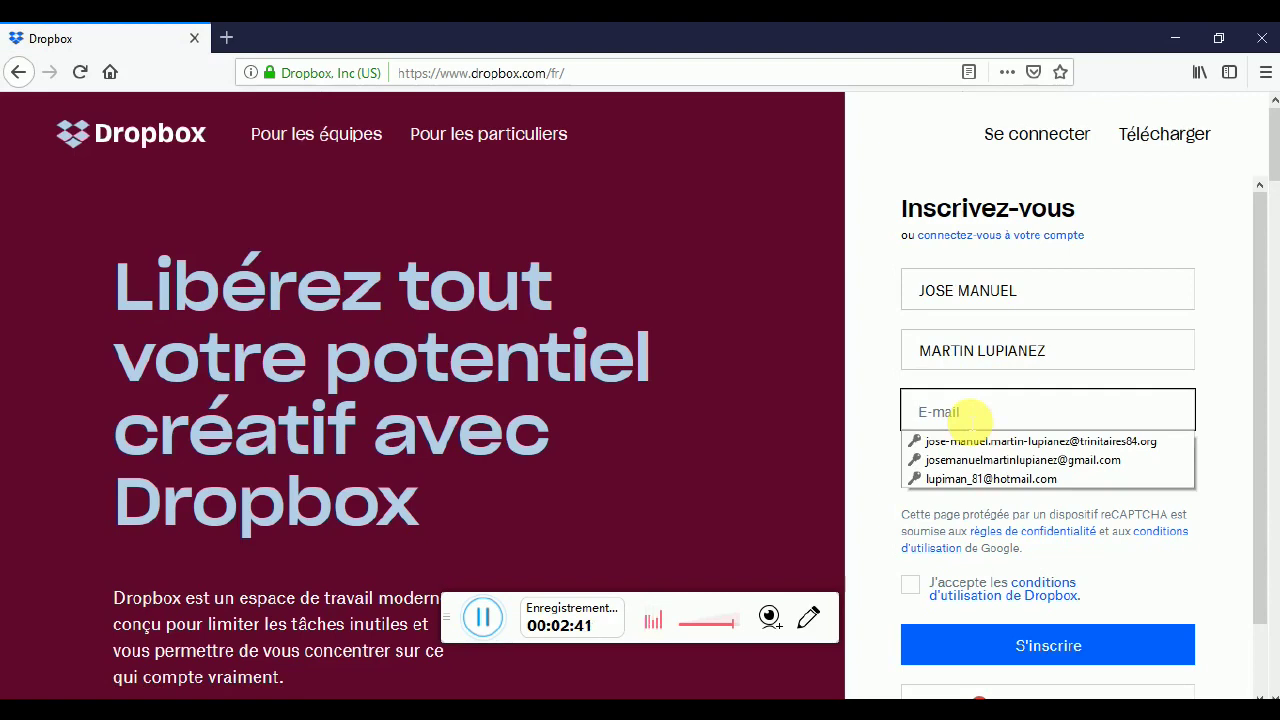
pyautogui.click(951, 459)
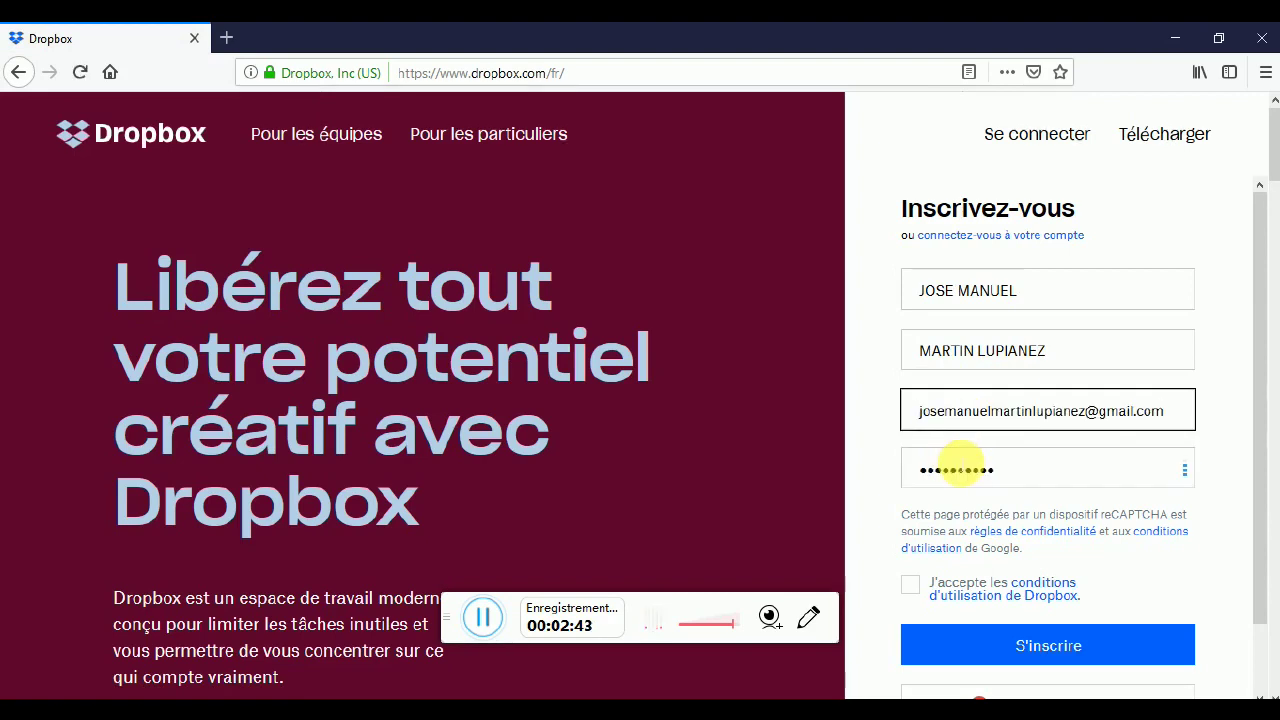
pyautogui.press('Tab')
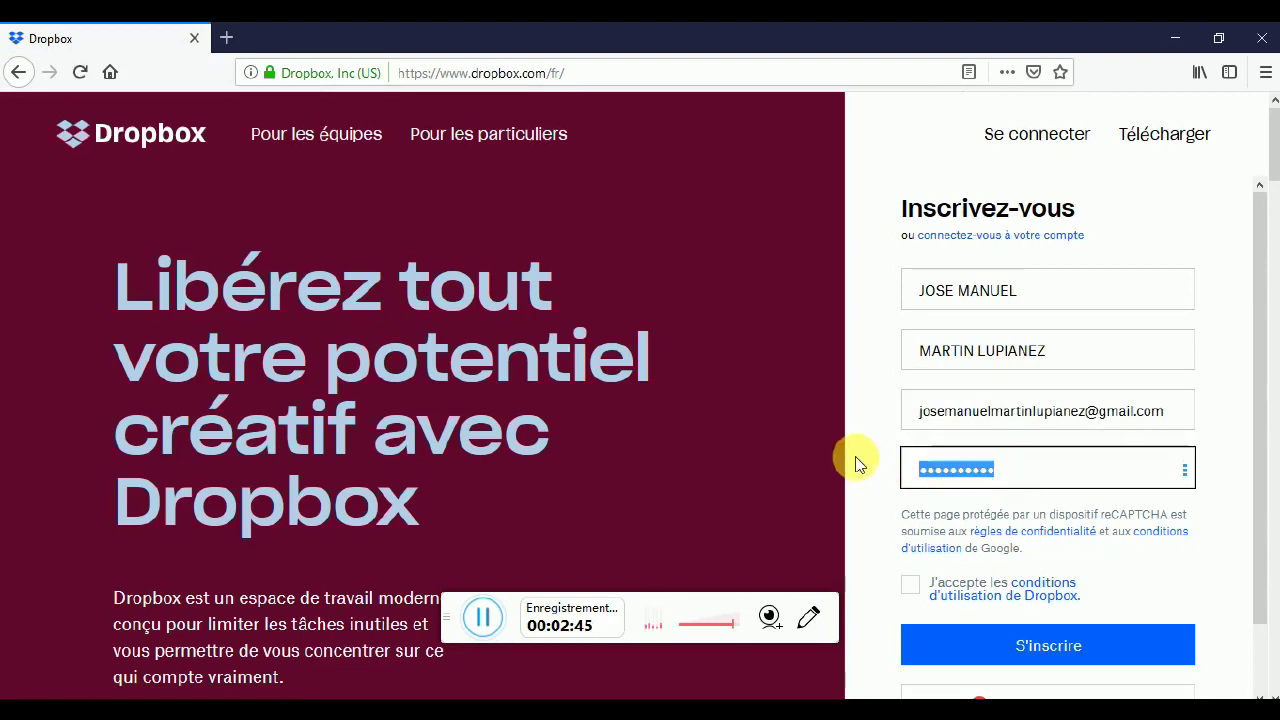
pyautogui.write('******')
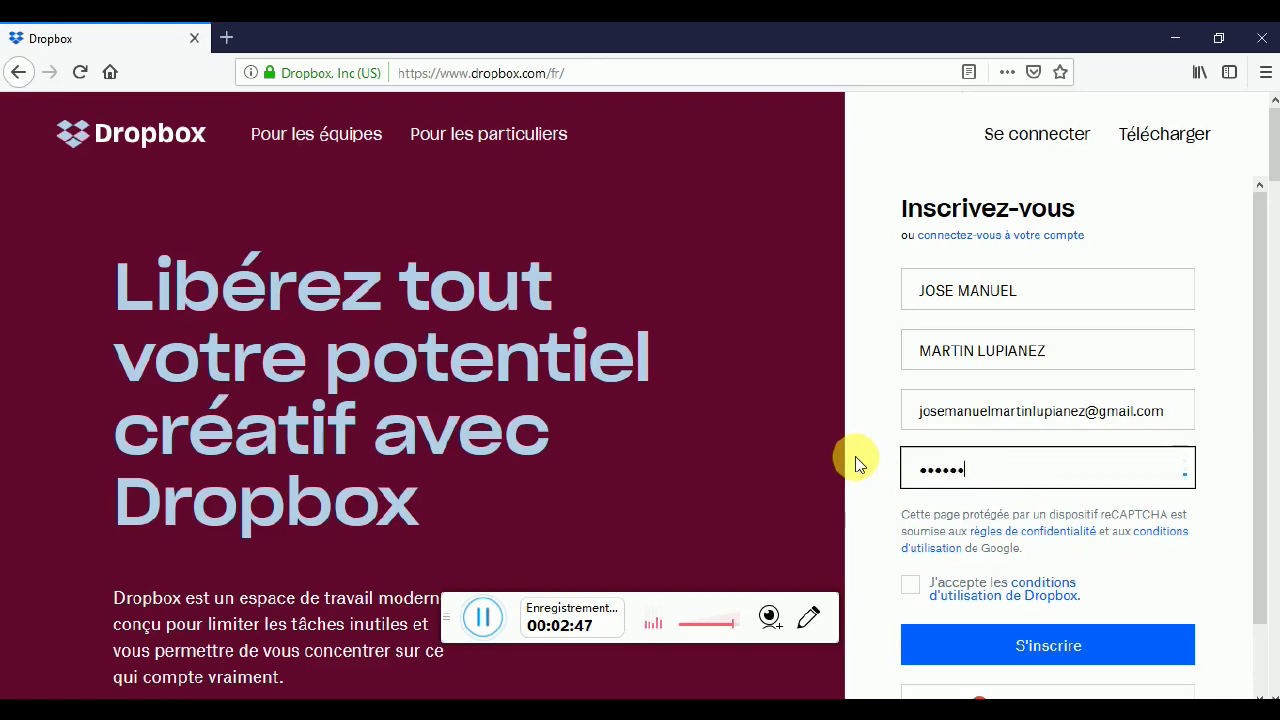
pyautogui.write('**')
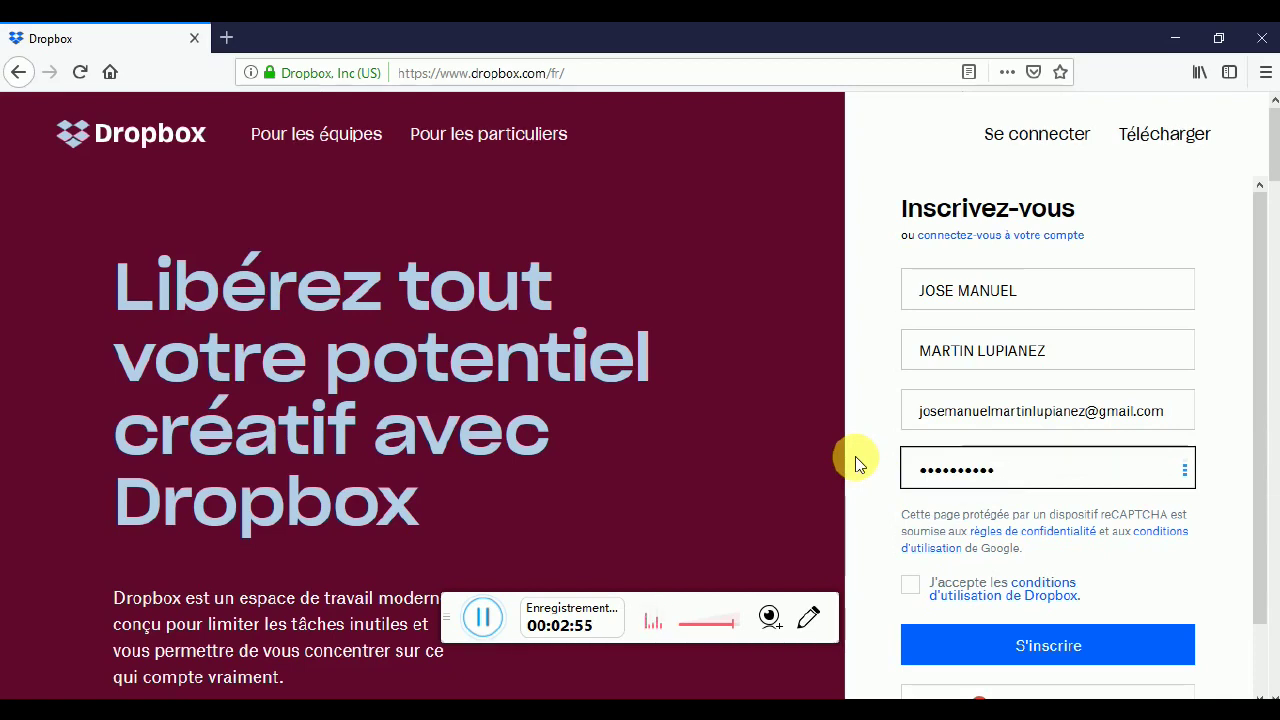
pyautogui.moveTo(919, 413)
pyautogui.mouseDown()
pyautogui.moveTo(983, 427)
pyautogui.moveTo(1178, 410)
pyautogui.mouseUp()
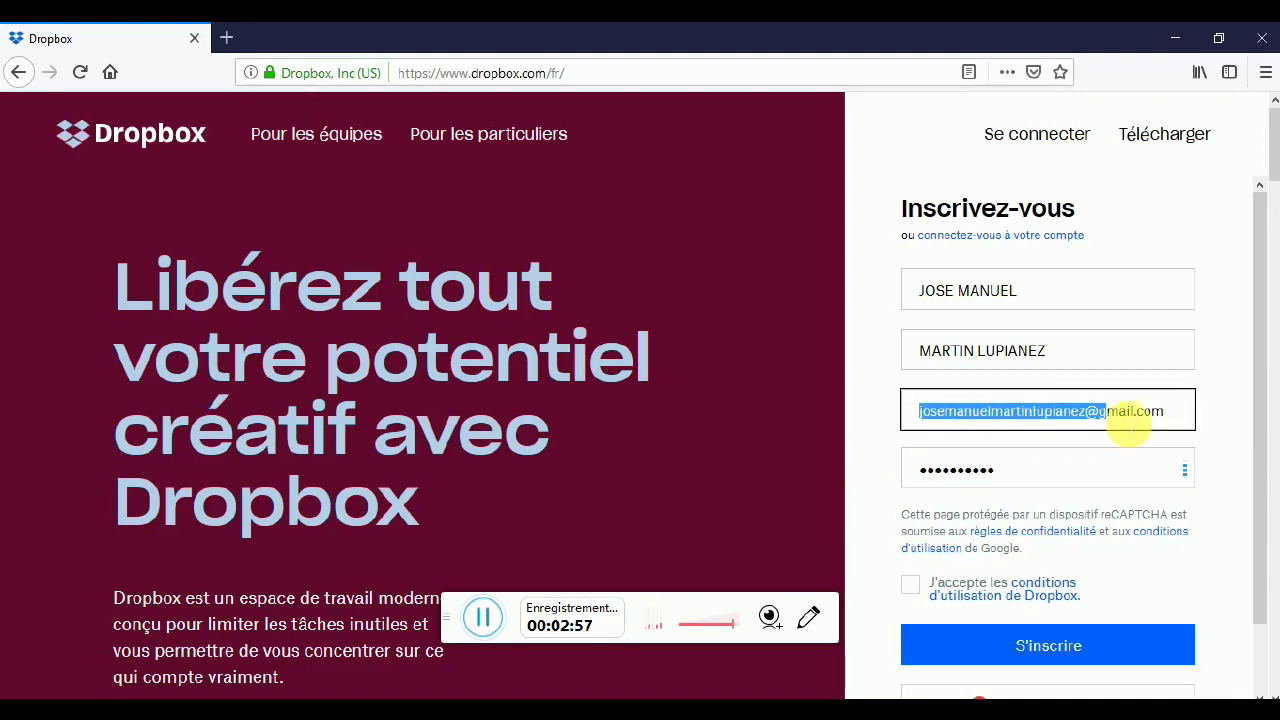
pyautogui.click(910, 584)
pyautogui.click(1045, 643)
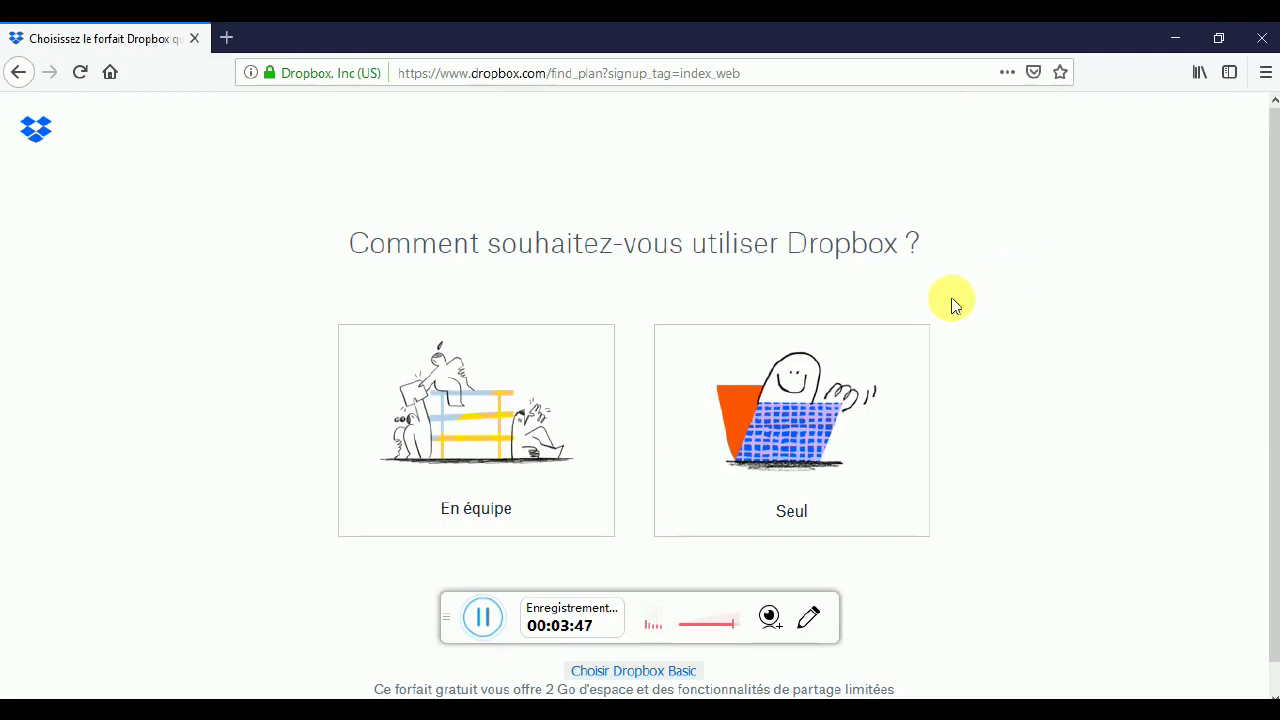
# - Choose solo use, no extra space, no custom presentation, then start the free Basic plan
pyautogui.click(817, 405)
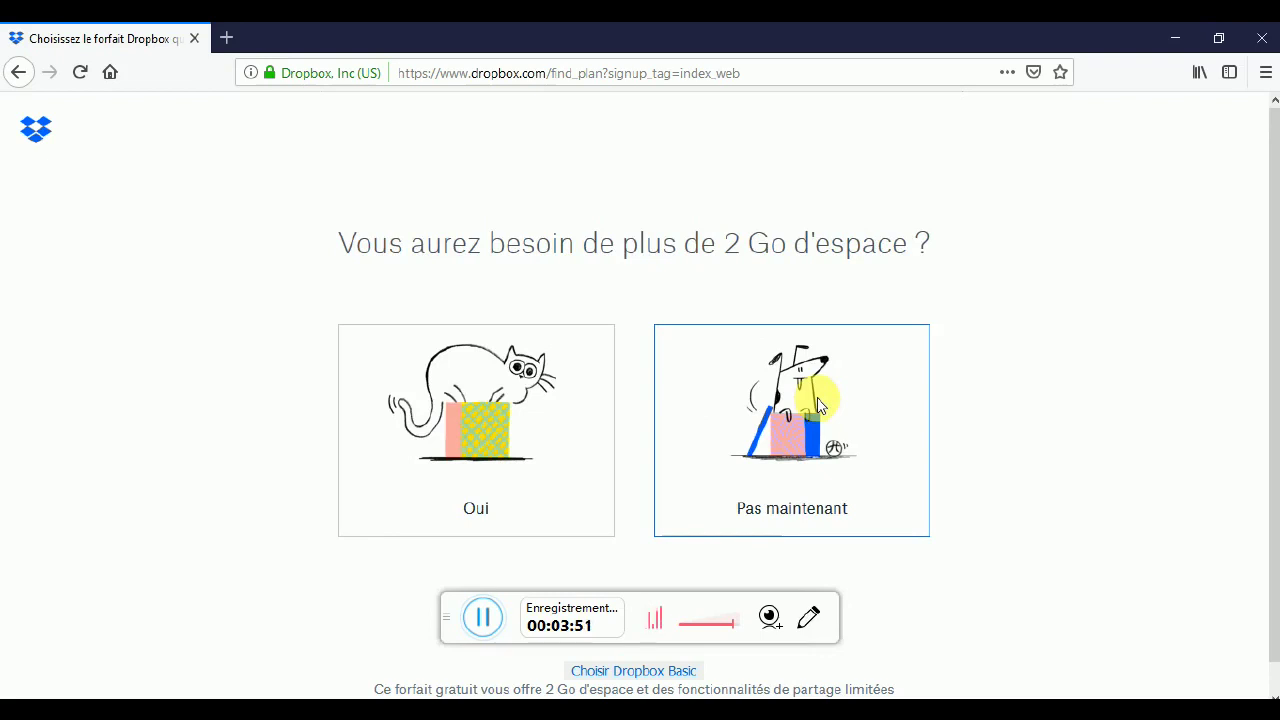
pyautogui.click(817, 405)
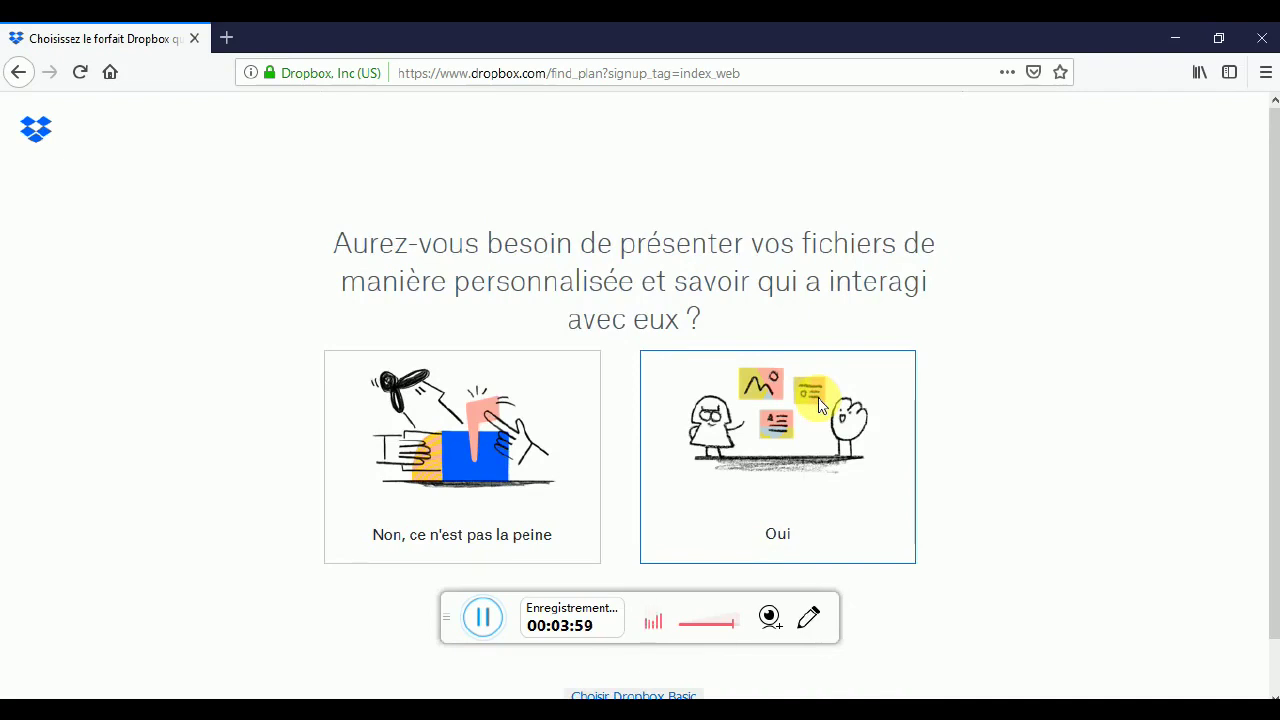
pyautogui.click(479, 461)
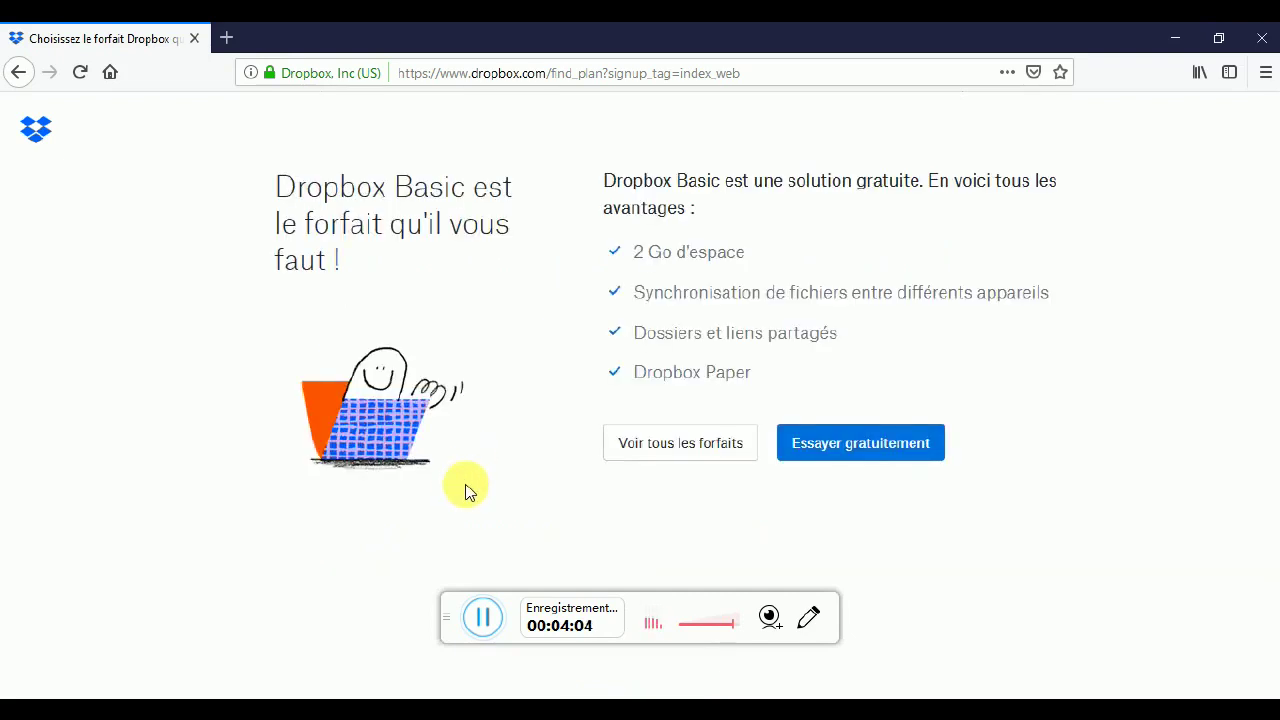
pyautogui.moveTo(575, 170)
pyautogui.mouseDown()
pyautogui.moveTo(958, 345)
pyautogui.moveTo(994, 383)
pyautogui.mouseUp()
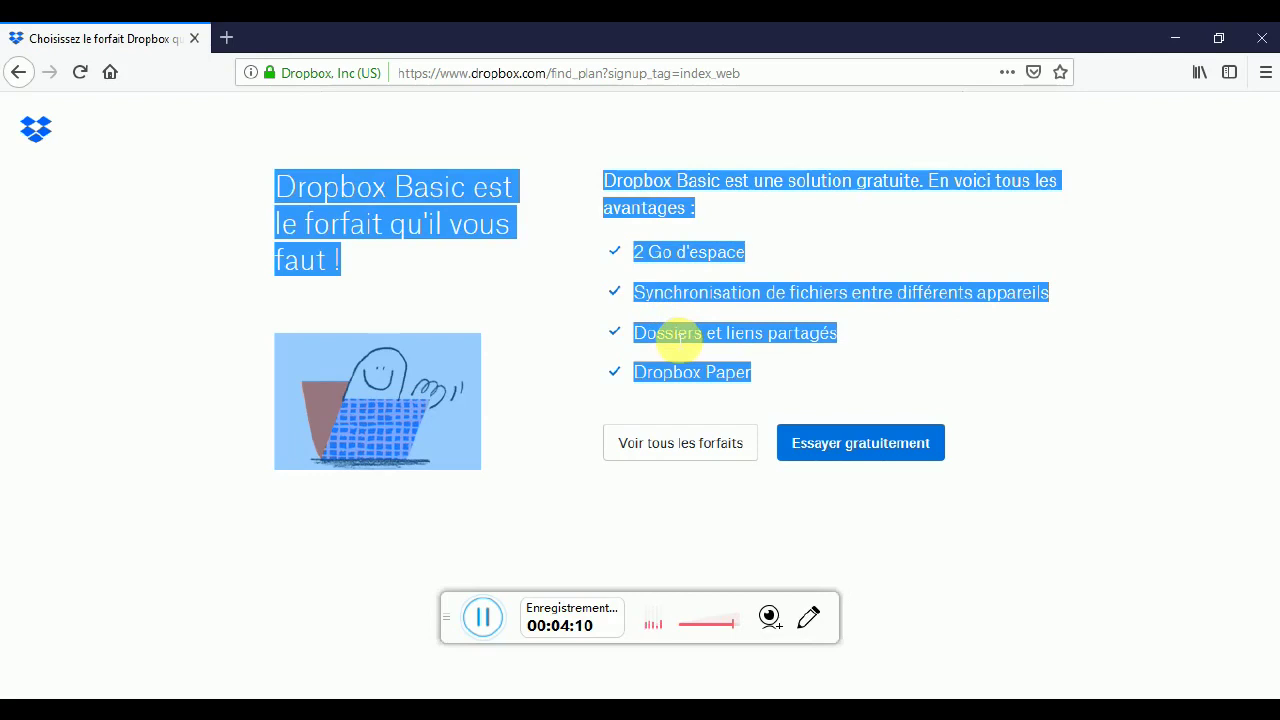
pyautogui.click(1017, 387)
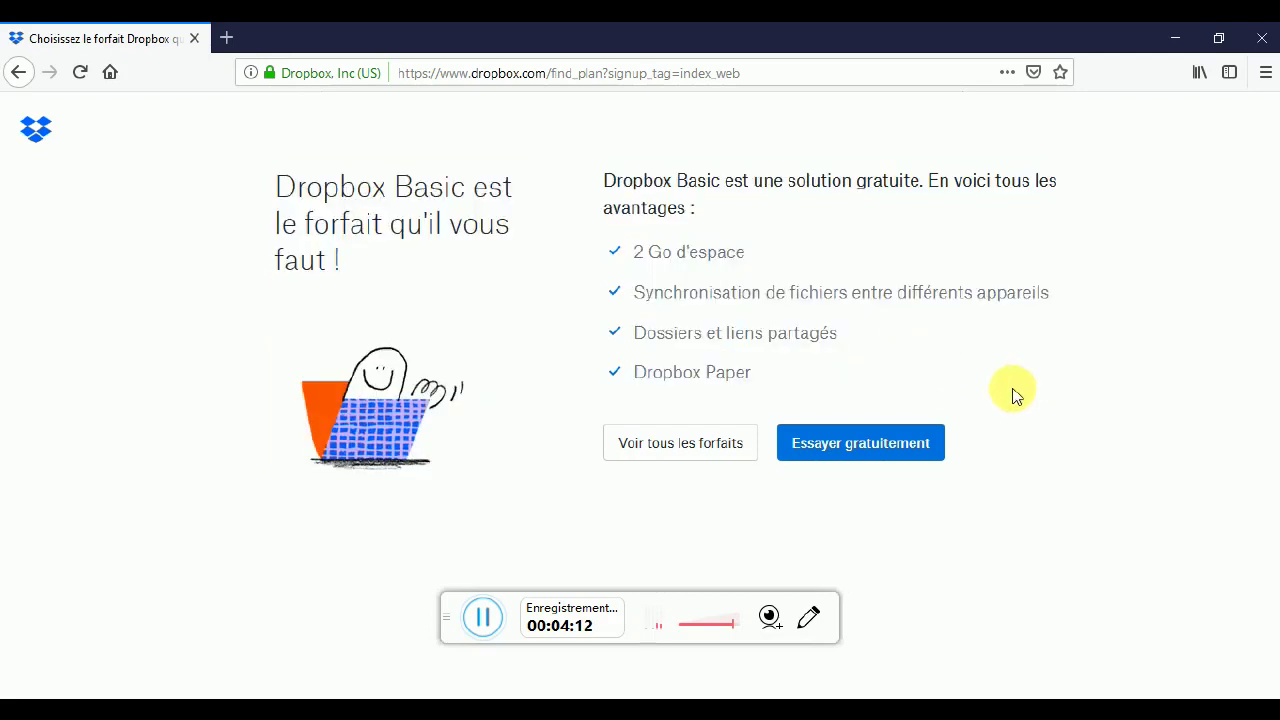
pyautogui.click(866, 455)
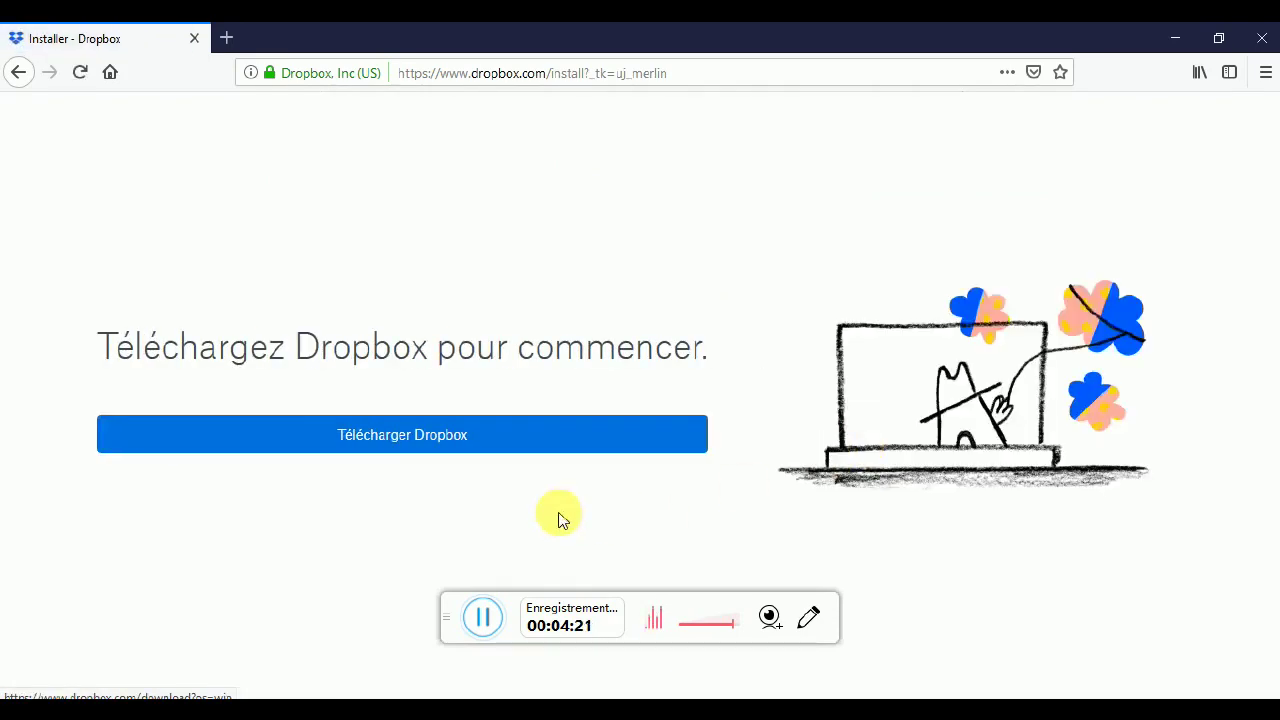
# - Download the Dropbox installer and run DropboxInstaller(1).exe despite the security warning
pyautogui.click(480, 449)
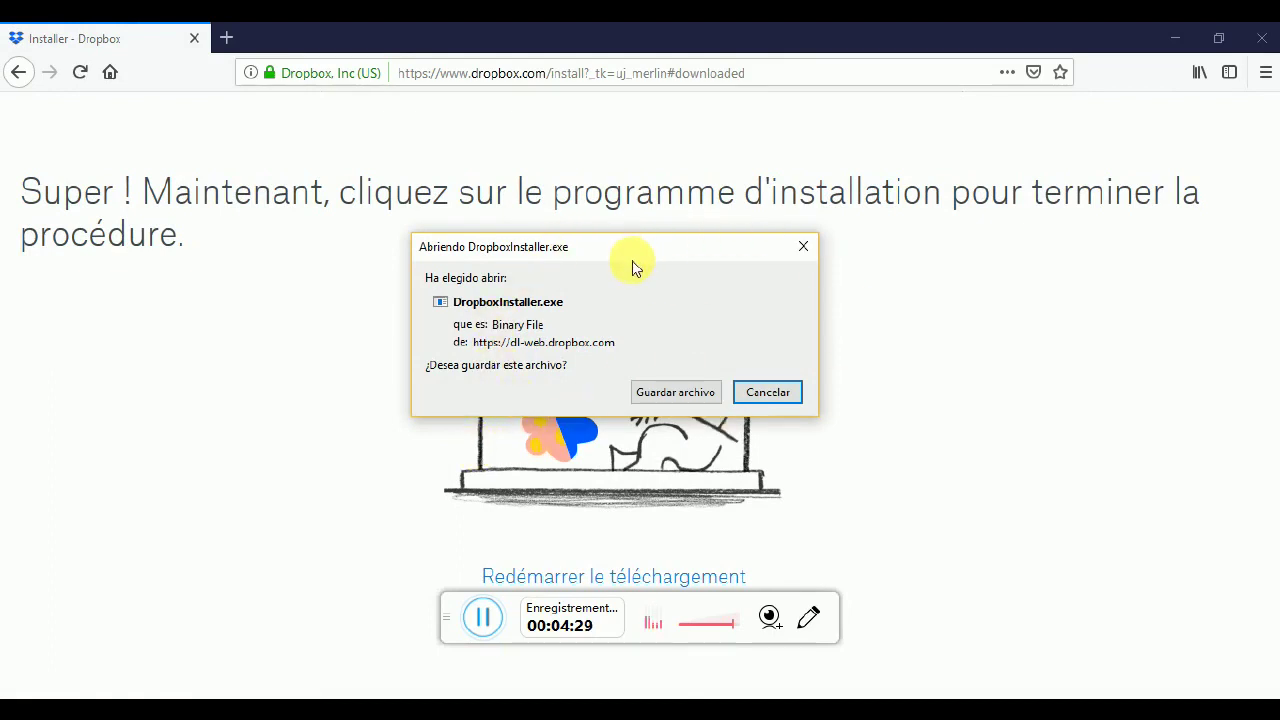
pyautogui.click(668, 394)
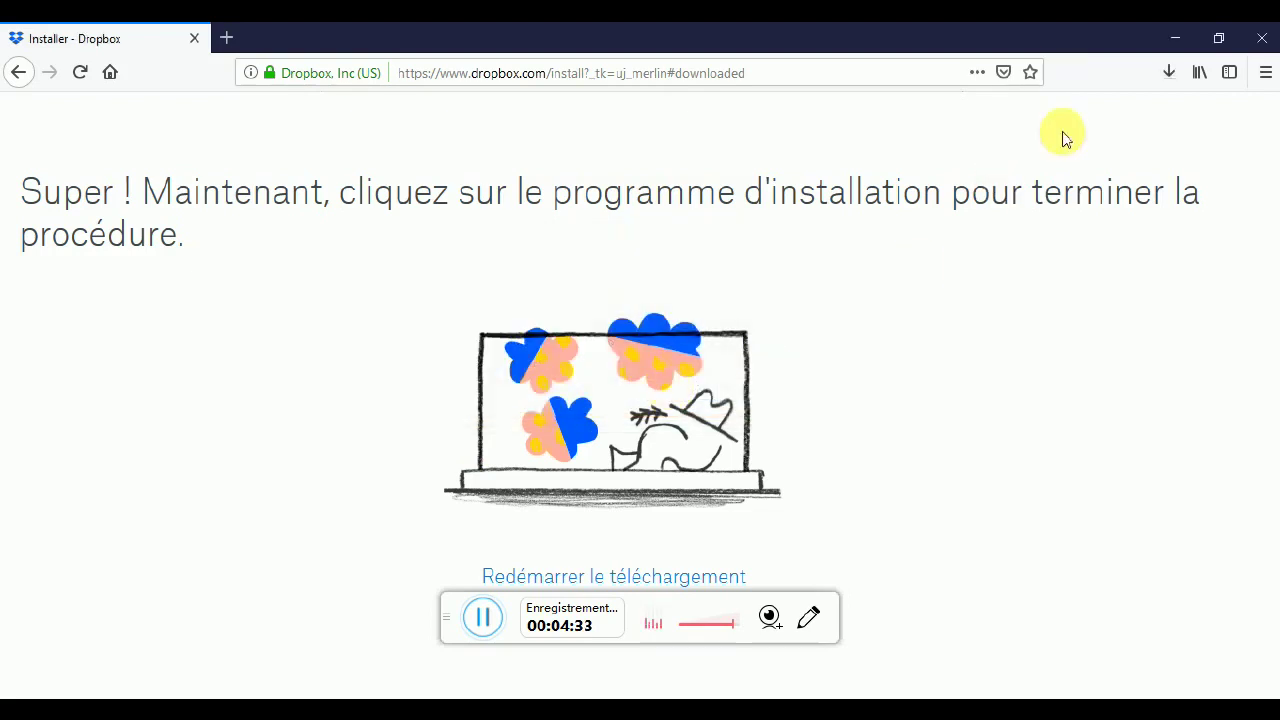
pyautogui.click(1168, 73)
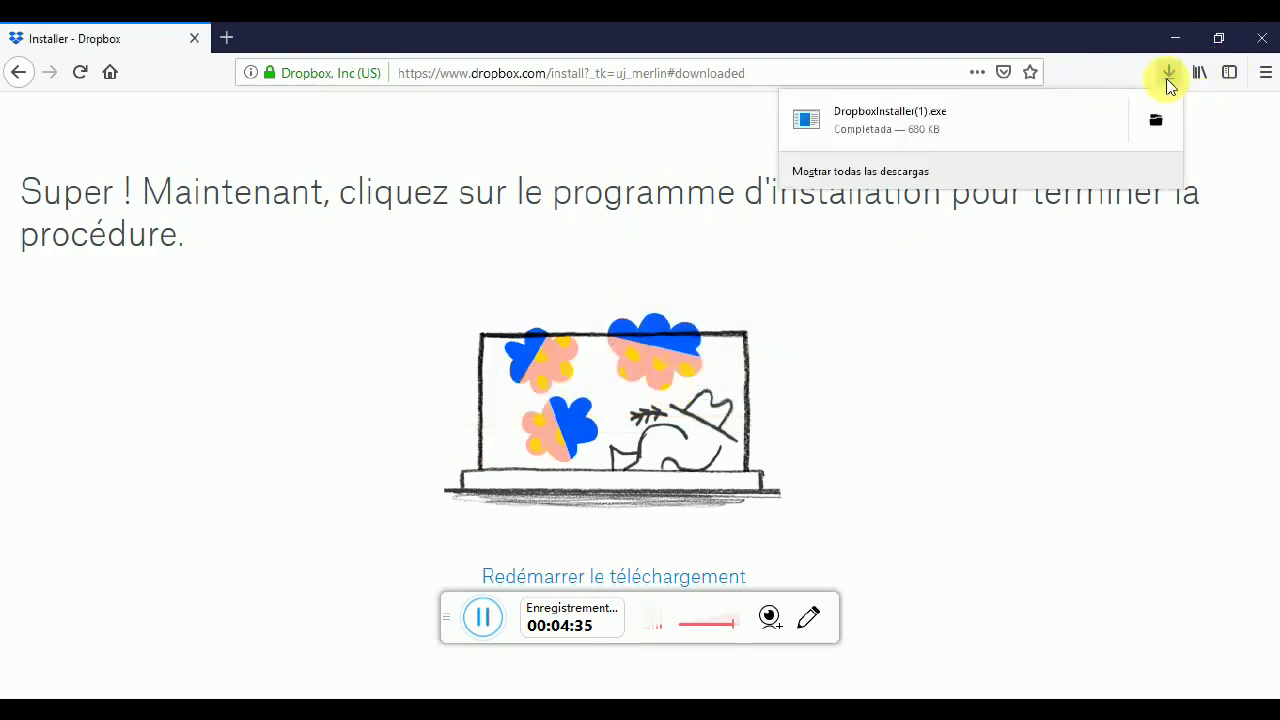
pyautogui.click(960, 140)
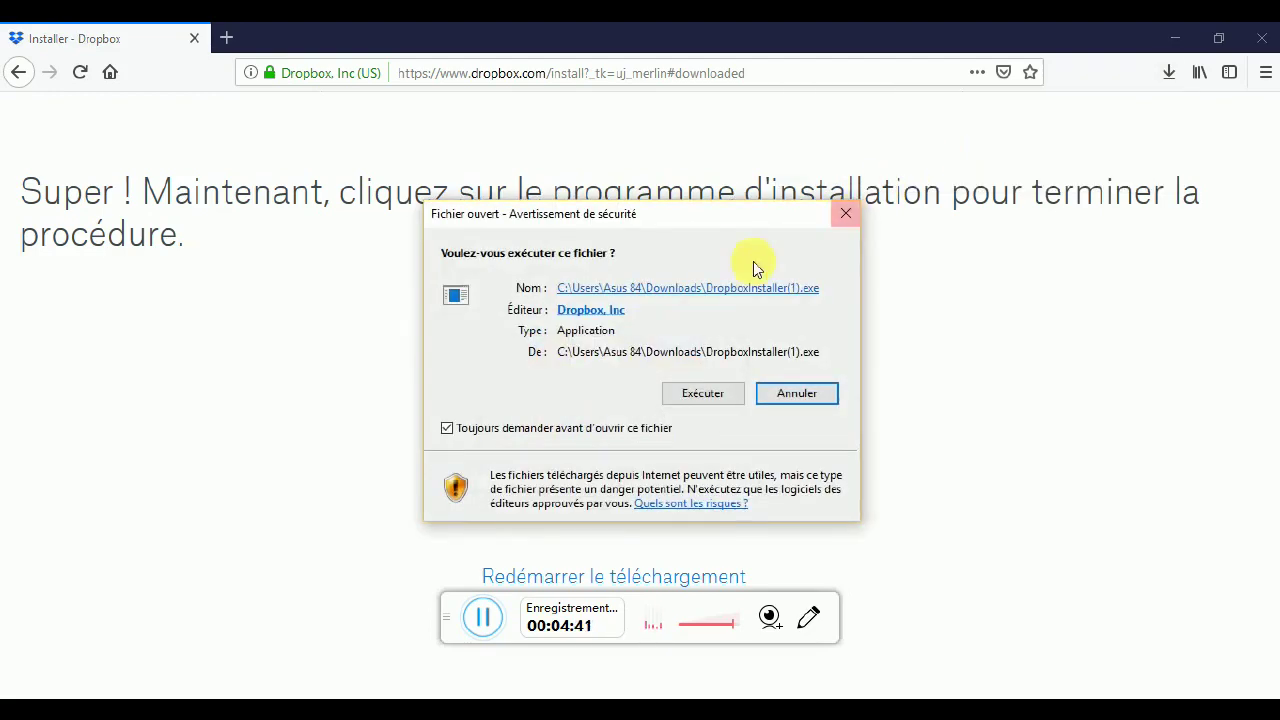
pyautogui.click(722, 392)
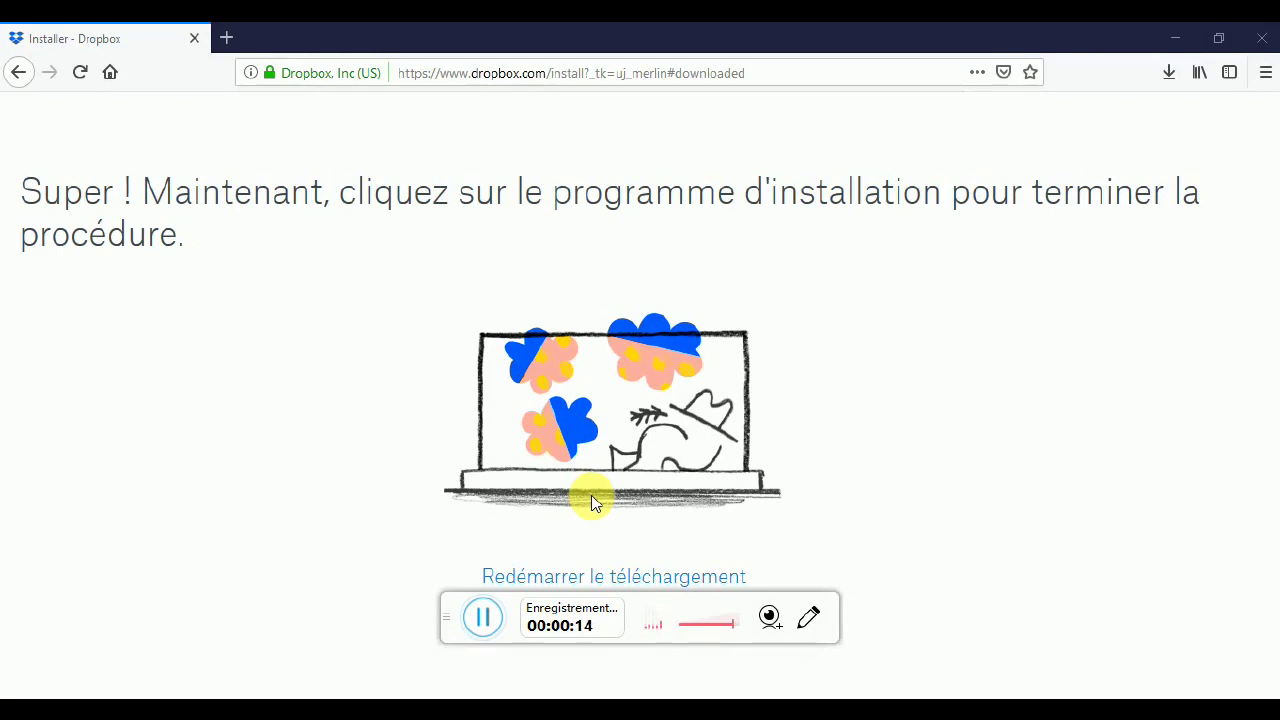
pyautogui.click(232, 36)
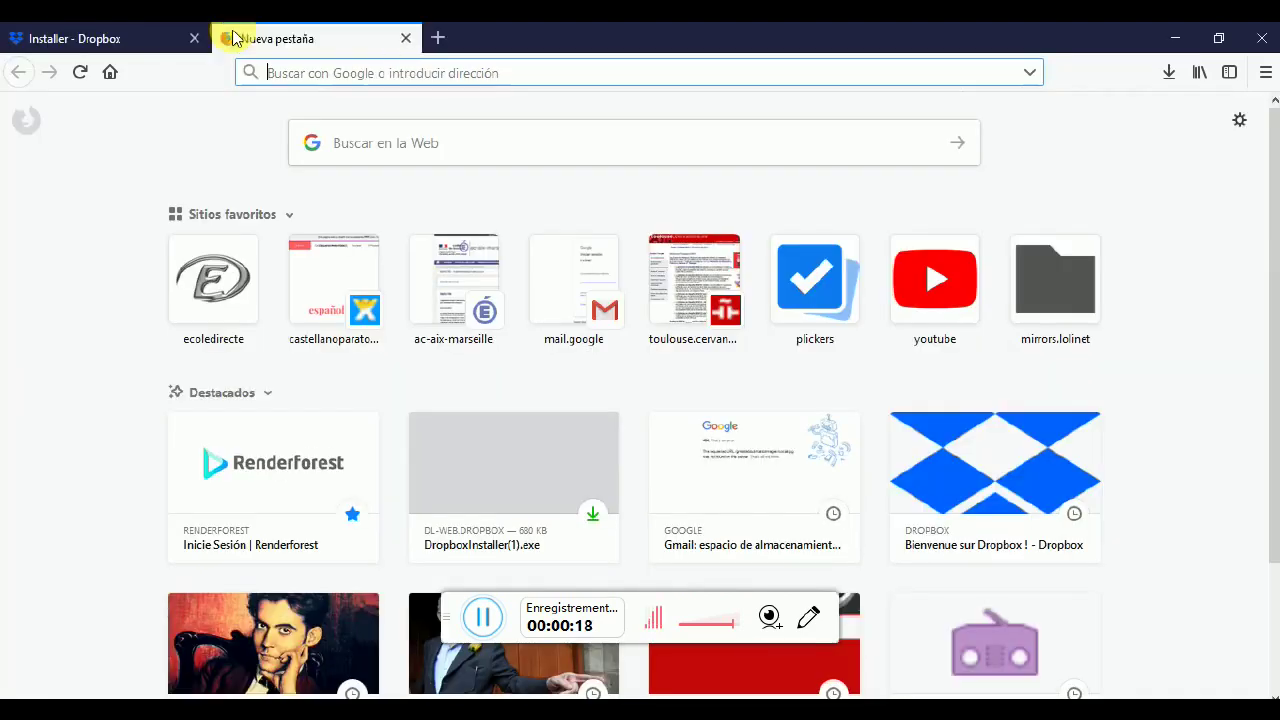
# - Search for gmail, go to the Gmail inbox, and open Dropbox's address-validation email
pyautogui.click(540, 155)
pyautogui.write('gmai')
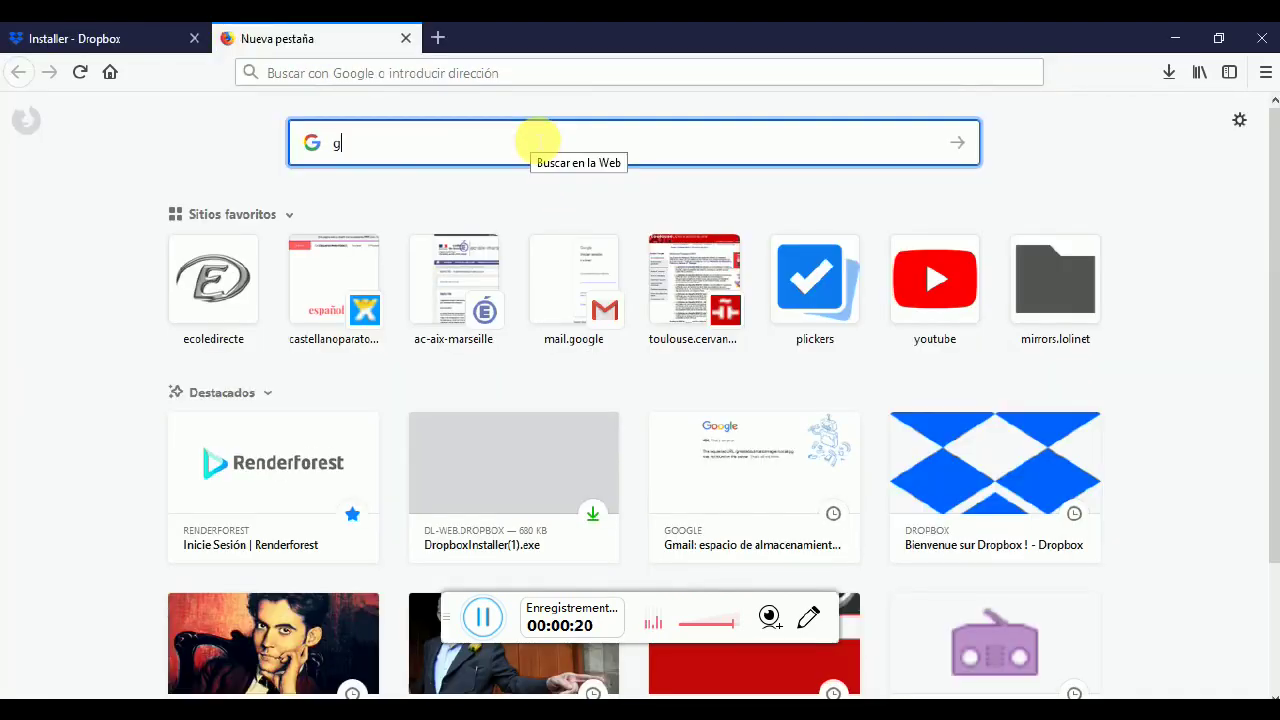
pyautogui.write('l')
pyautogui.press('Return')
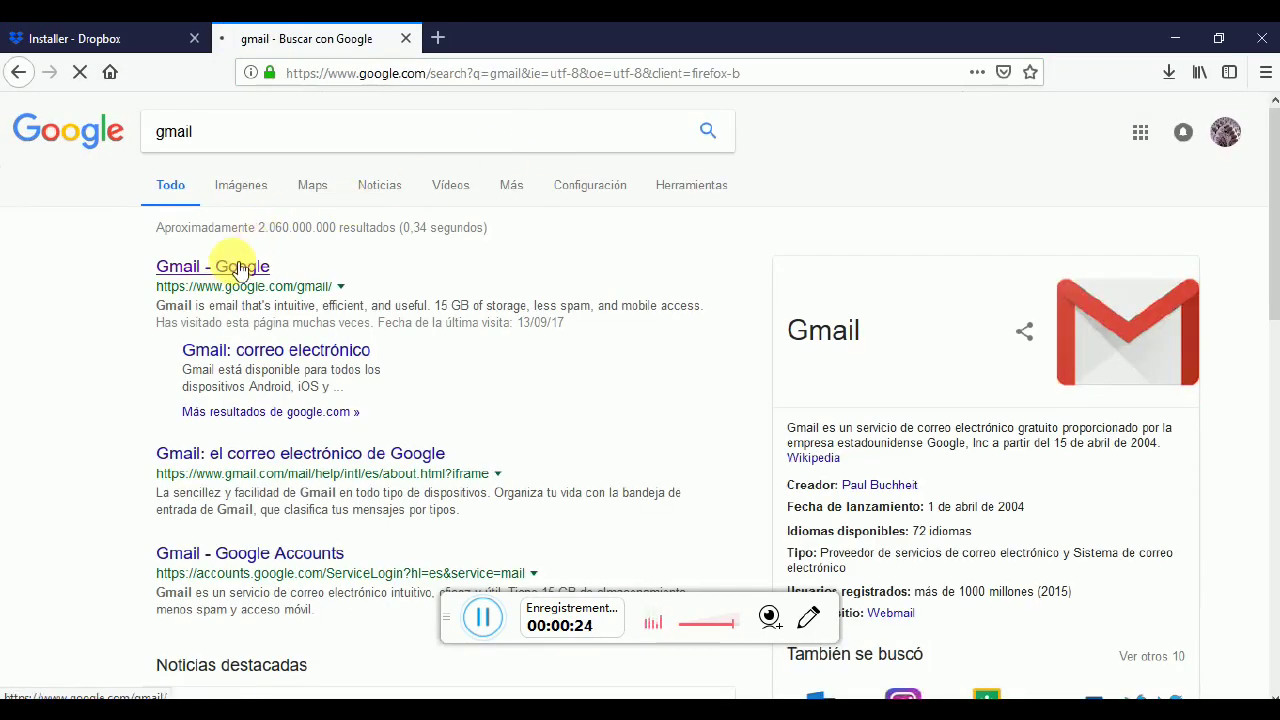
pyautogui.click(238, 268)
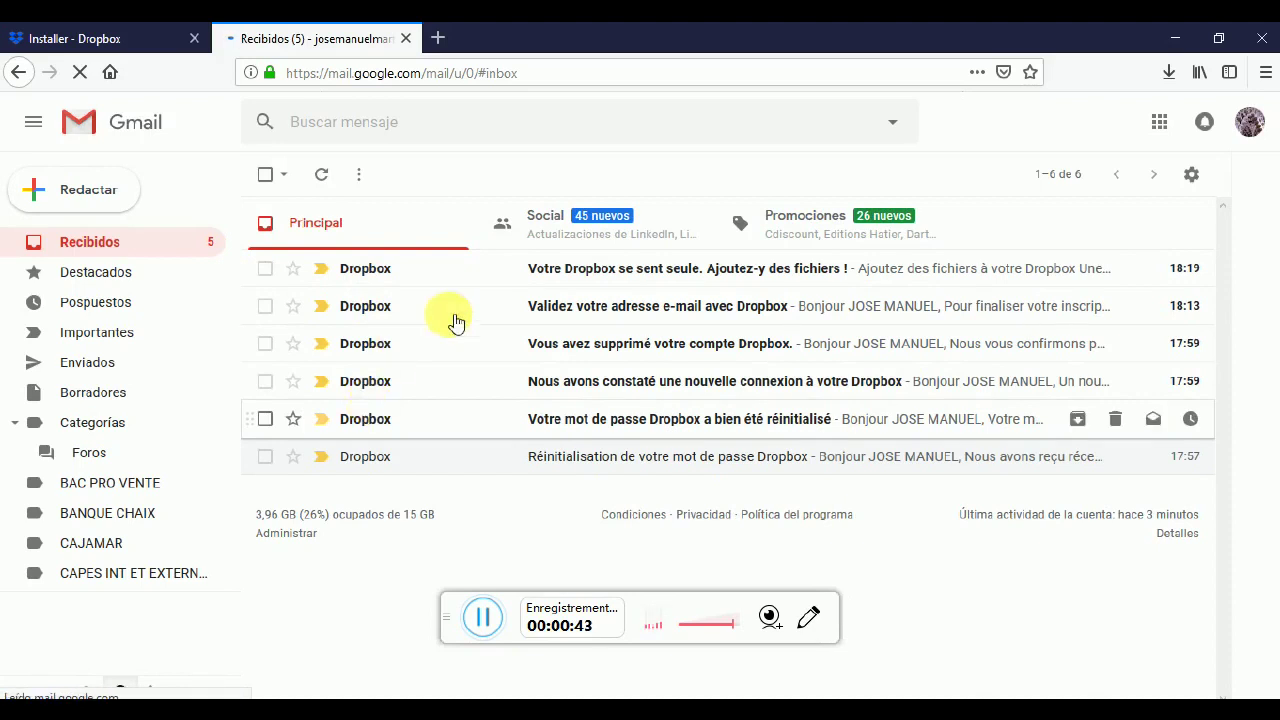
pyautogui.moveTo(608, 306)
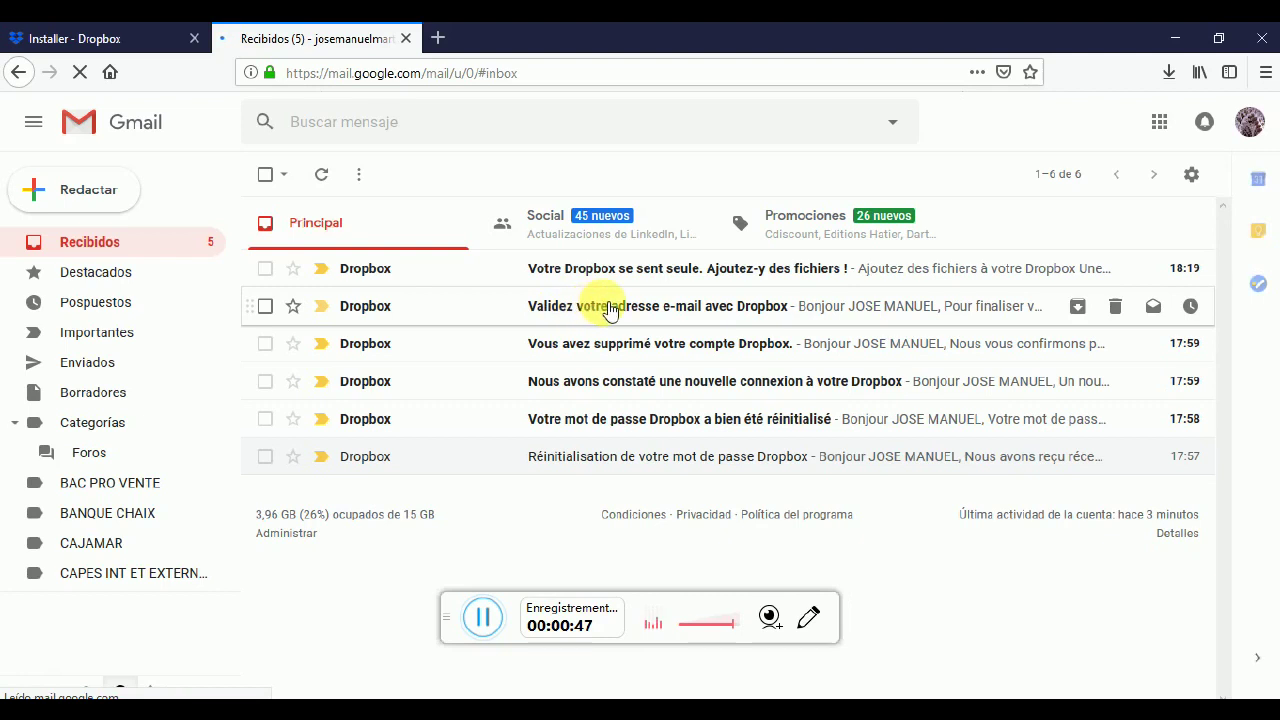
pyautogui.click(380, 310)
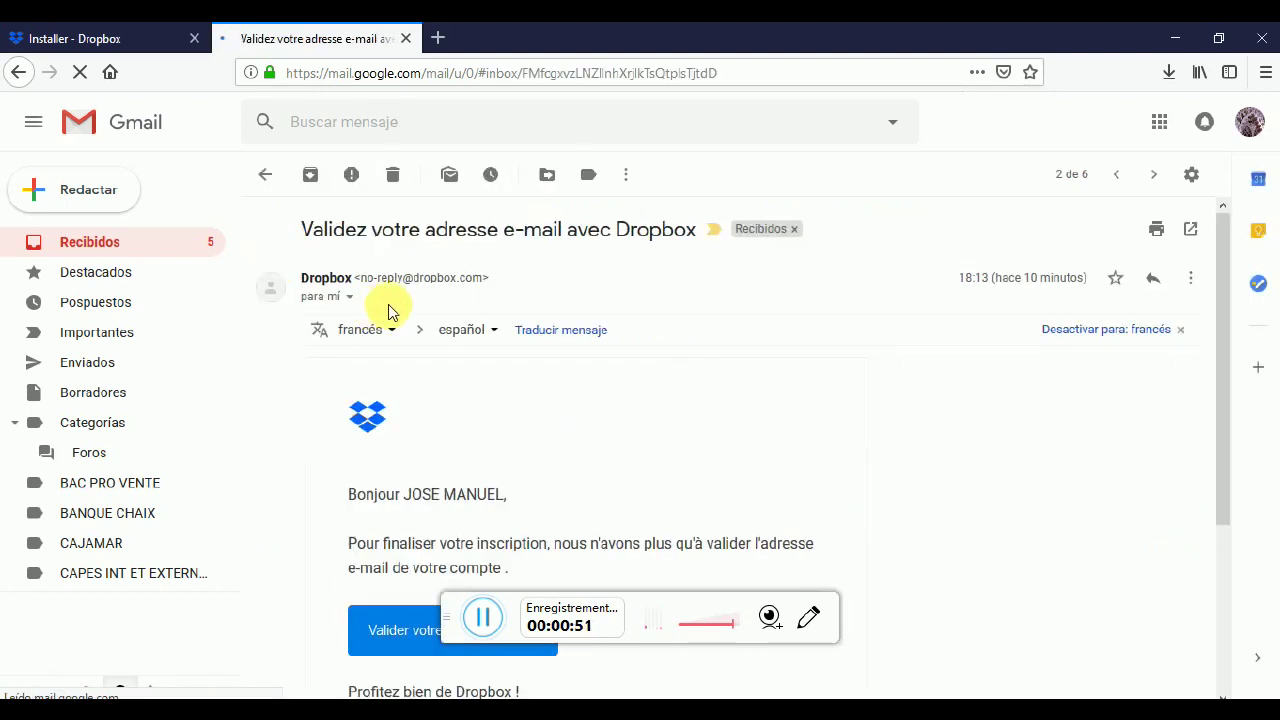
# - Validate the Dropbox e-mail address with the message's 'Valider votre adresse e-mail' button
pyautogui.scroll(-2, 514, 310)
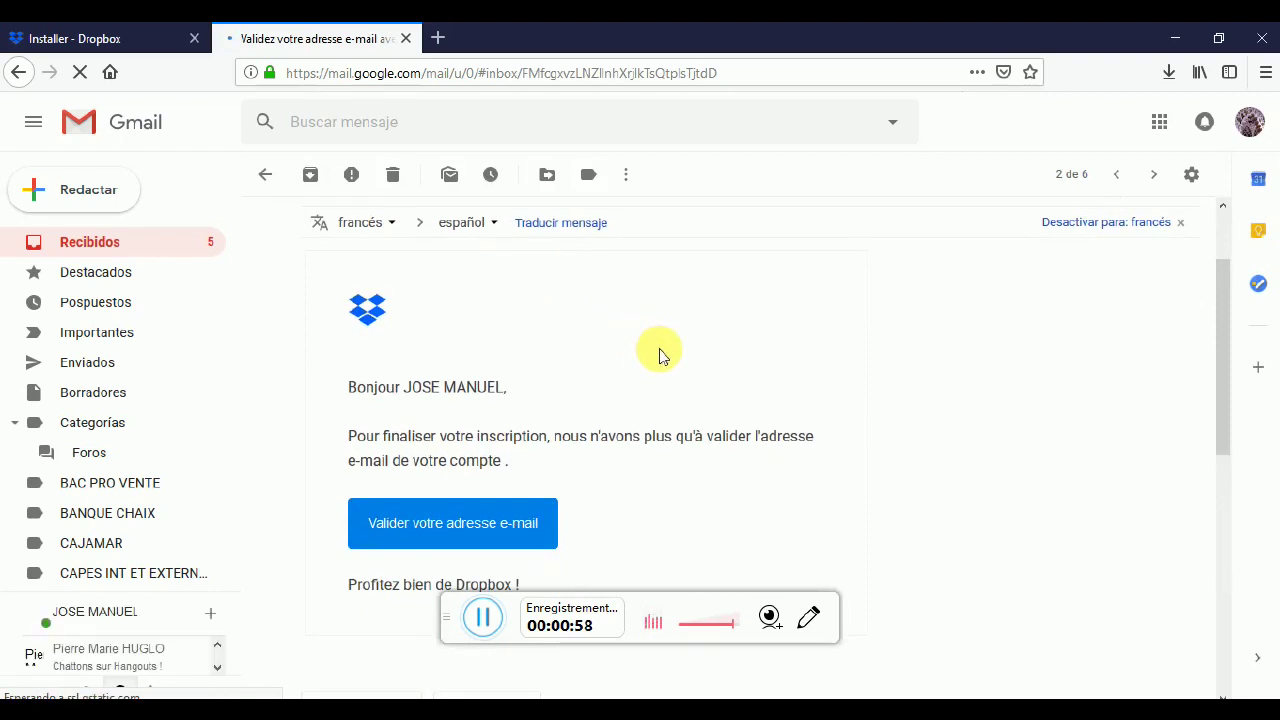
pyautogui.scroll(-1, 660, 352)
pyautogui.scroll(-2, 610, 365)
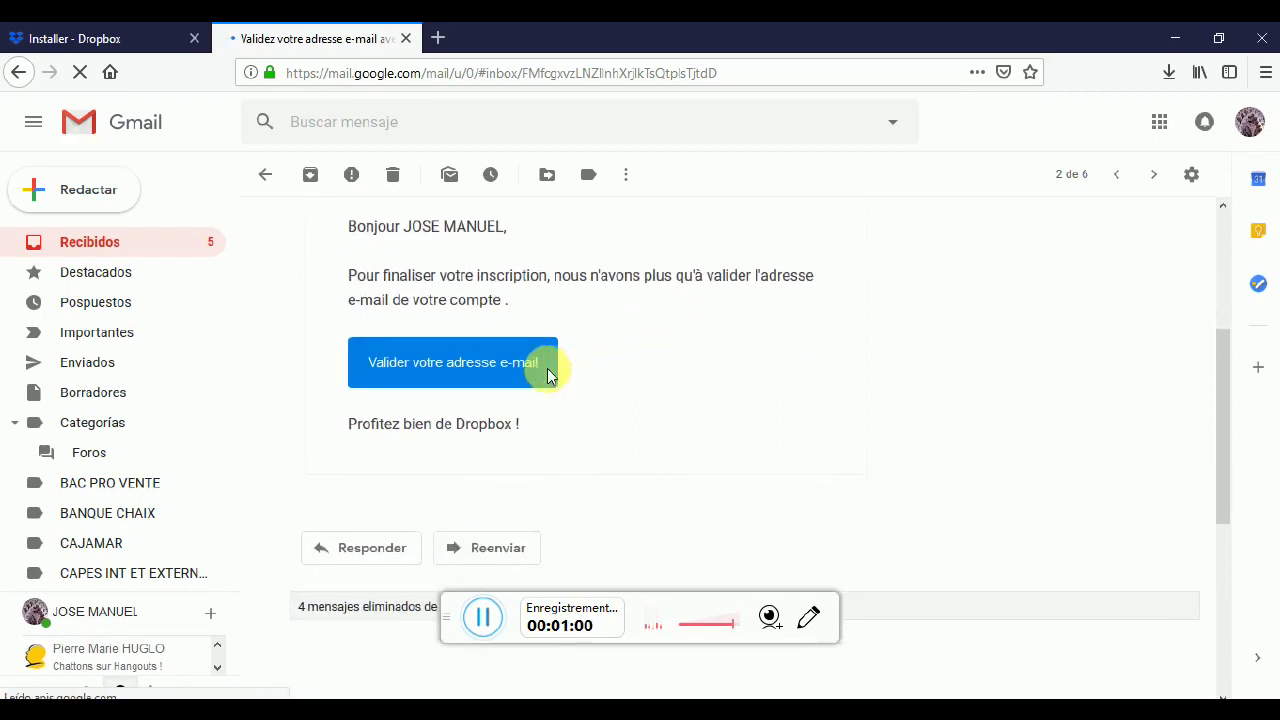
pyautogui.click(481, 367)
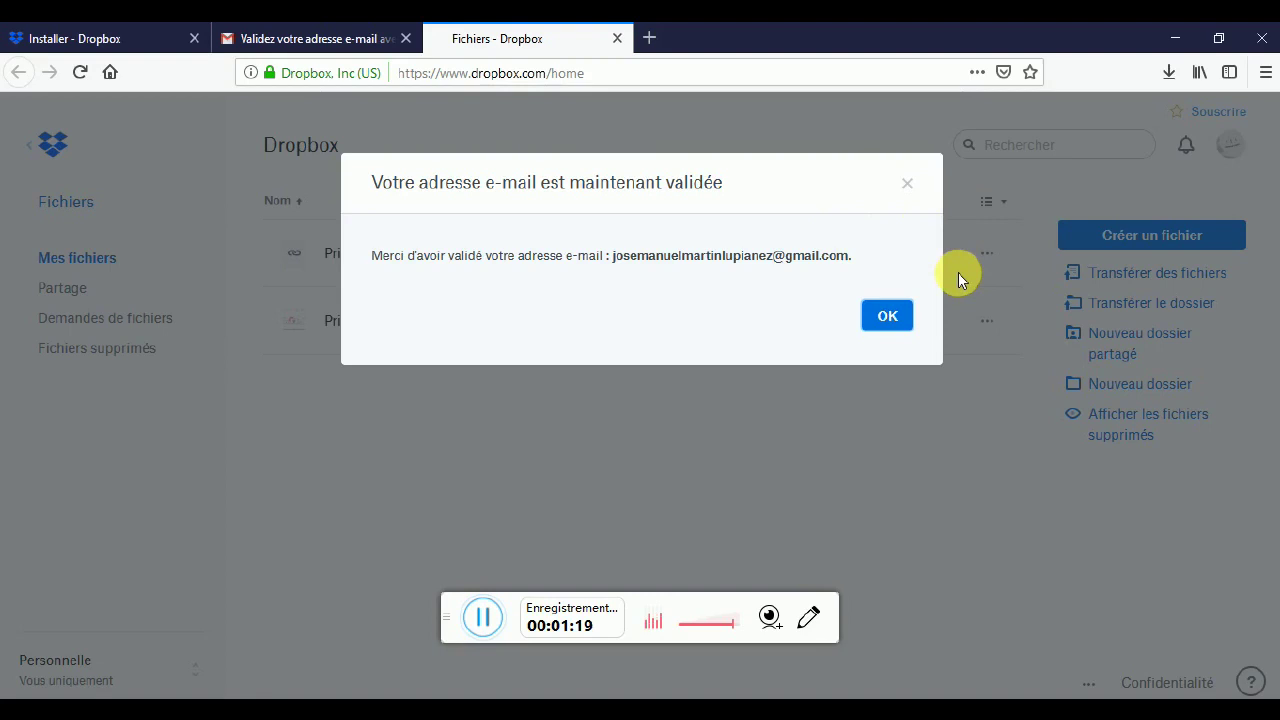
# - Dismiss the address-validated notice and restore down Firefox to reveal the desktop
pyautogui.click(893, 316)
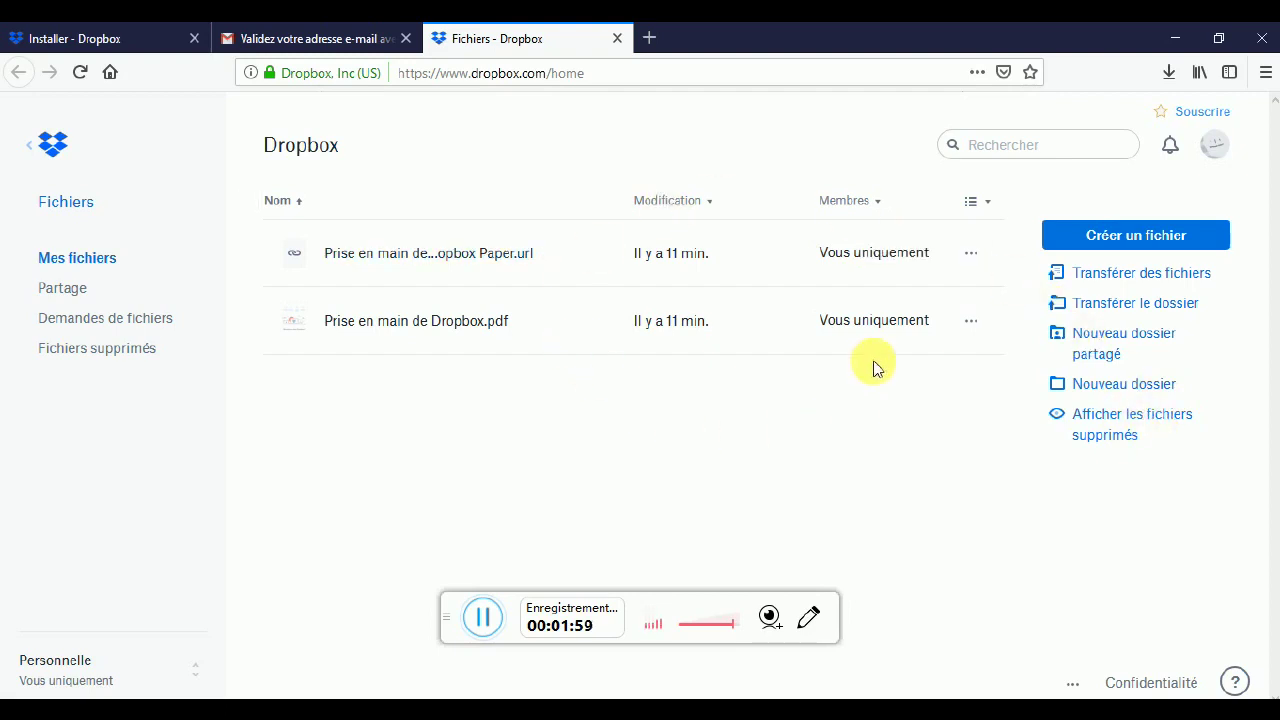
pyautogui.moveTo(620, 321)
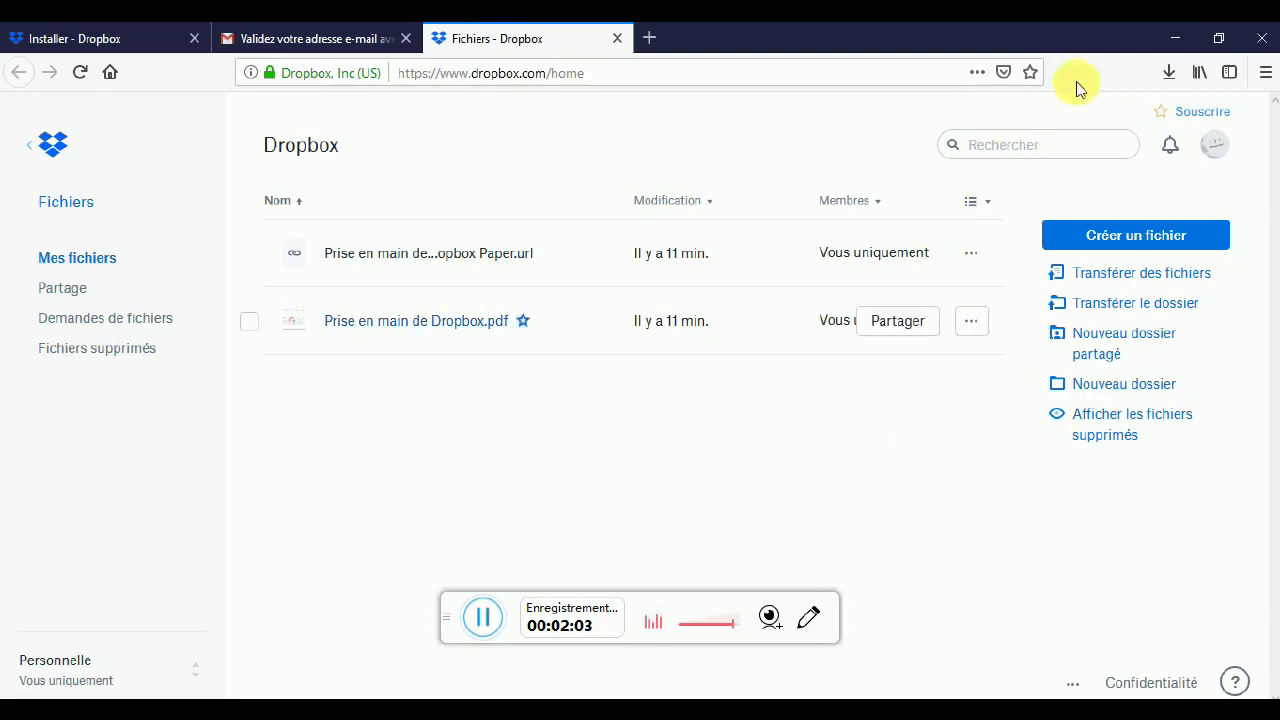
pyautogui.click(1220, 38)
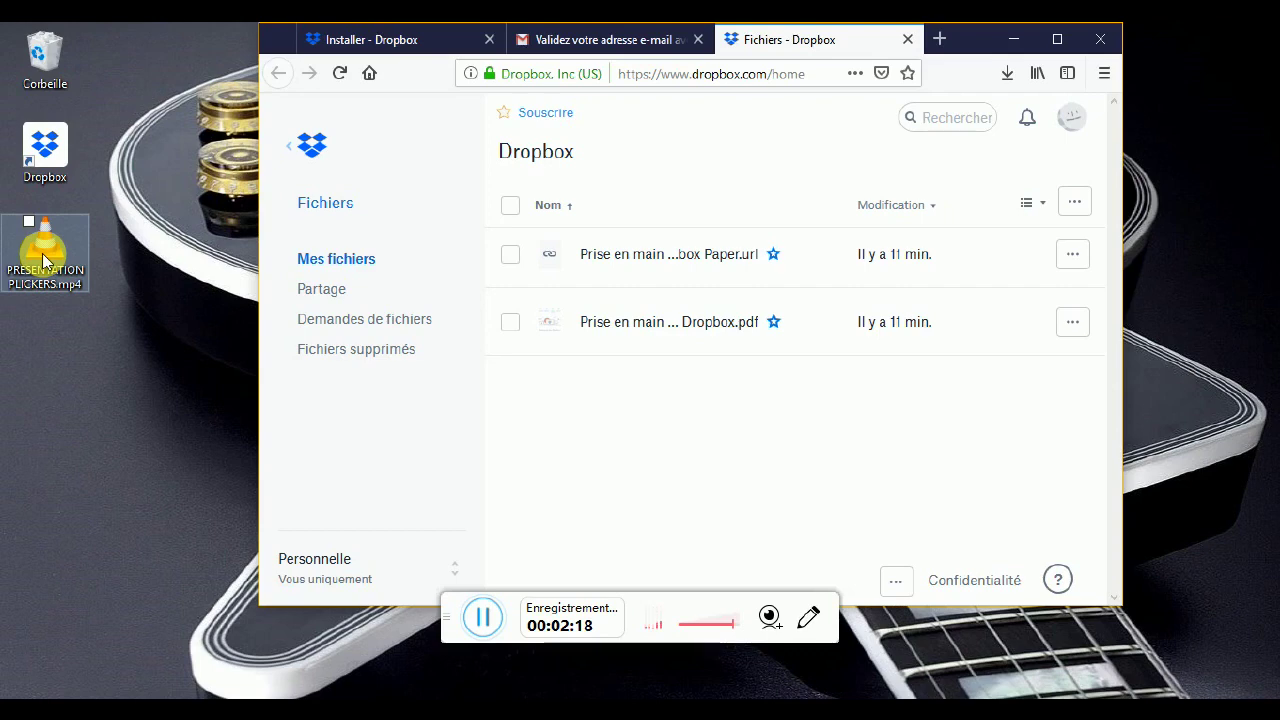
# - Drag PRESENTATION PLICKERS.mp4 from the desktop onto the Dropbox file list to upload it
pyautogui.moveTo(42, 253)
pyautogui.mouseDown()
pyautogui.moveTo(105, 243)
pyautogui.moveTo(110, 265)
pyautogui.moveTo(122, 245)
pyautogui.mouseUp()
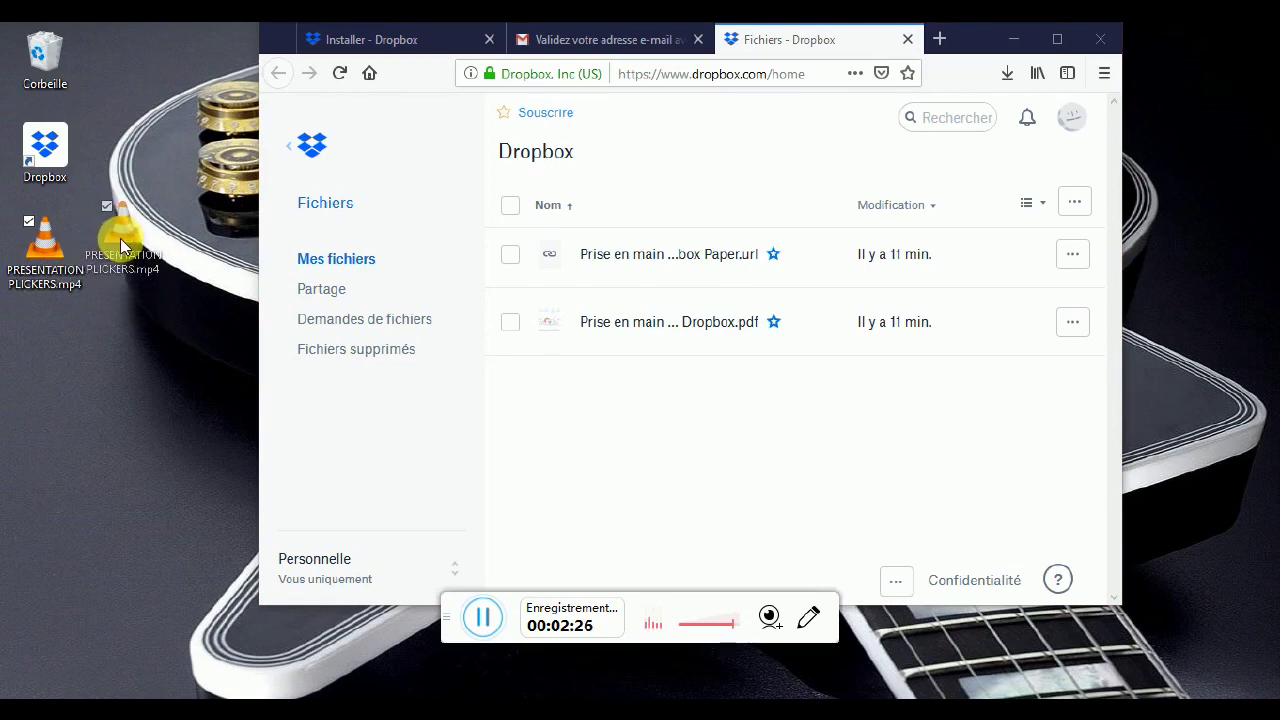
pyautogui.moveTo(122, 245)
pyautogui.mouseDown()
pyautogui.moveTo(586, 430)
pyautogui.moveTo(717, 437)
pyautogui.mouseUp()
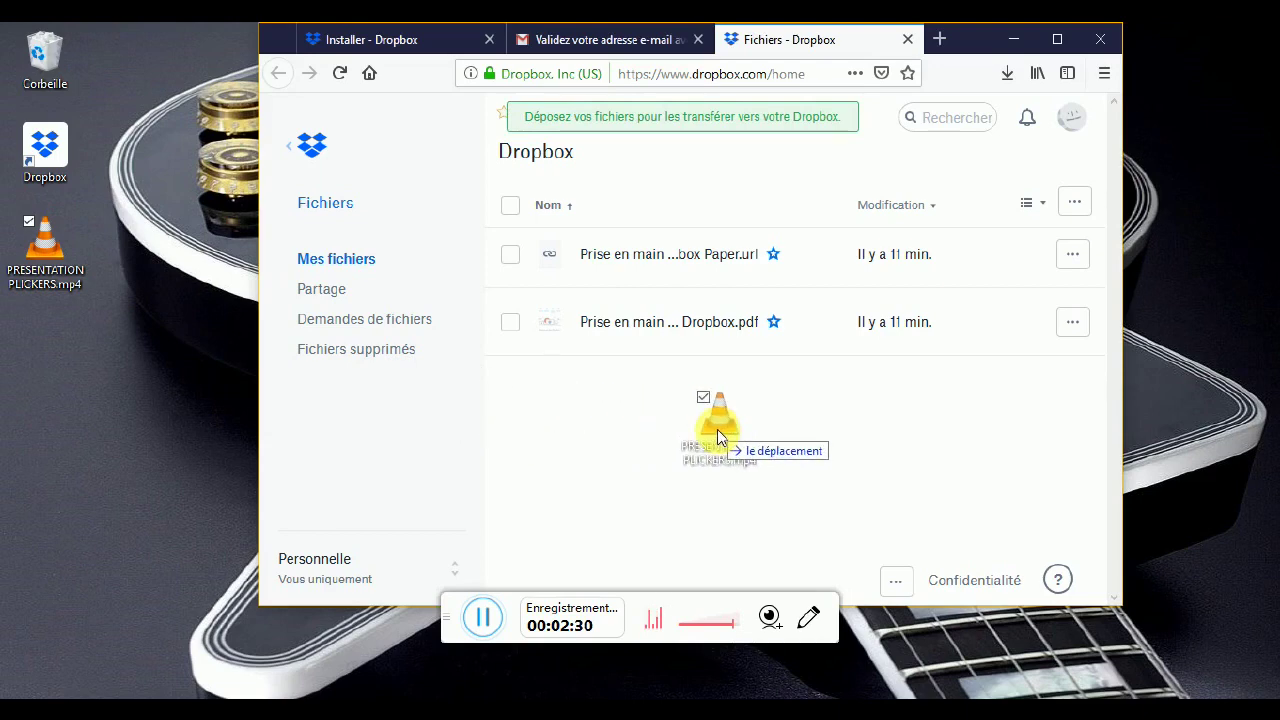
pyautogui.moveTo(717, 437); pyautogui.dragTo(718, 434)
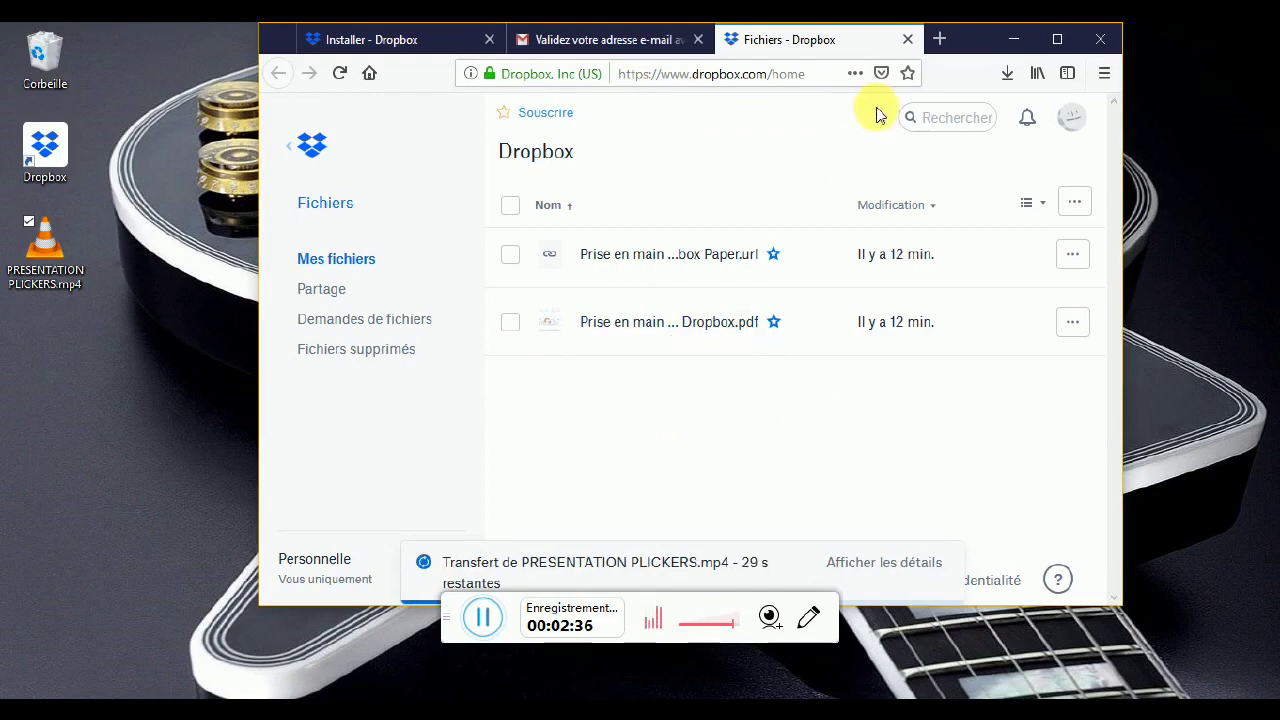
pyautogui.doubleClick(960, 34)
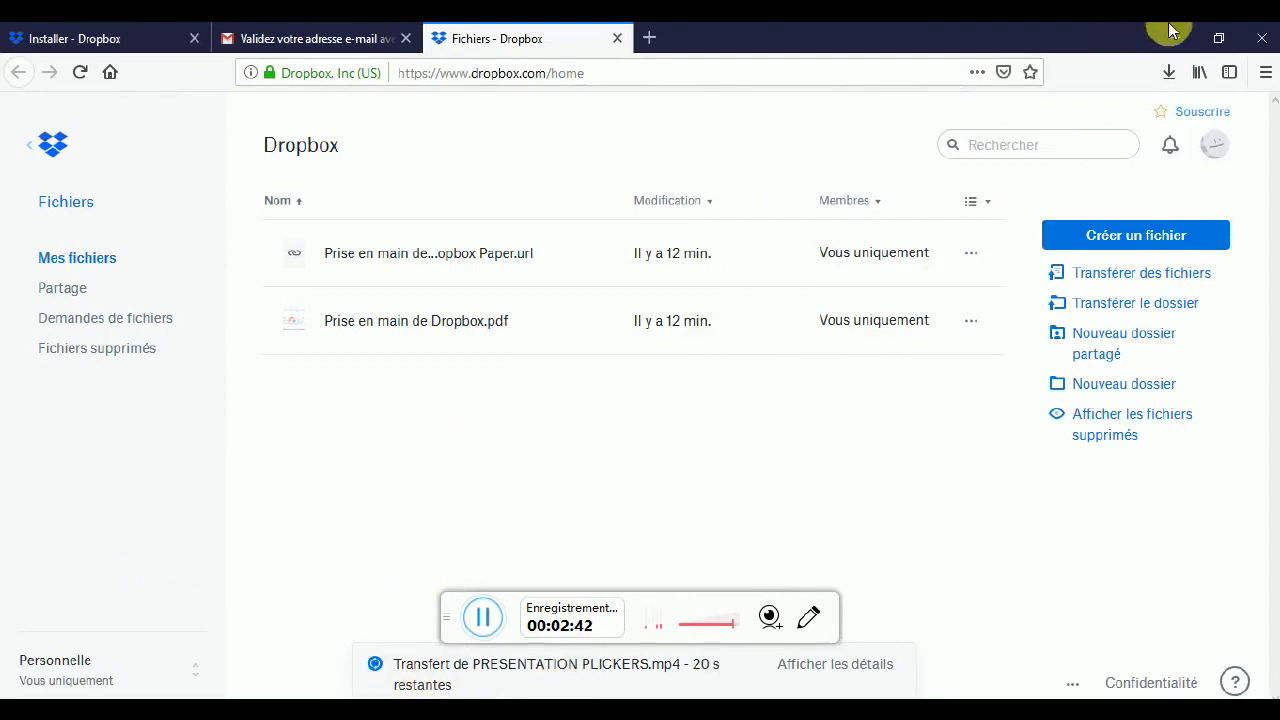
pyautogui.click(1214, 38)
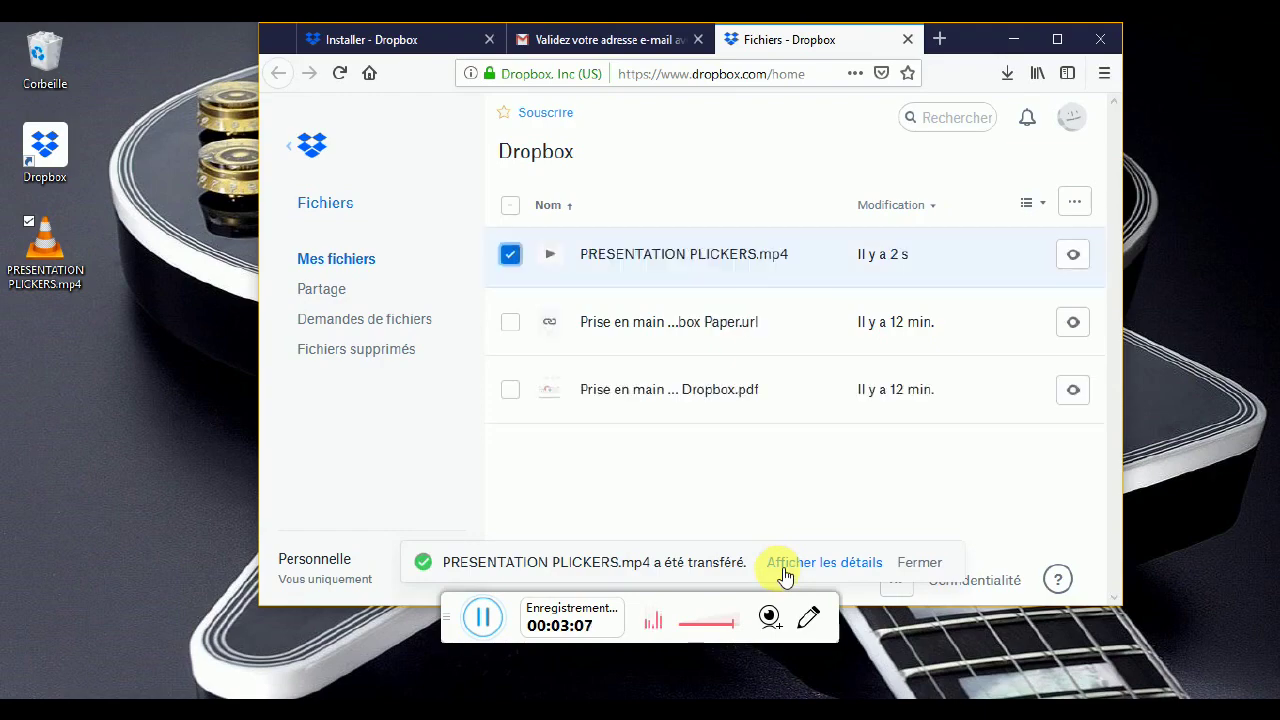
# - With Firefox maximized, select only the PRESENTATION PLICKERS.mp4 row and open its sharing options
pyautogui.click(1058, 39)
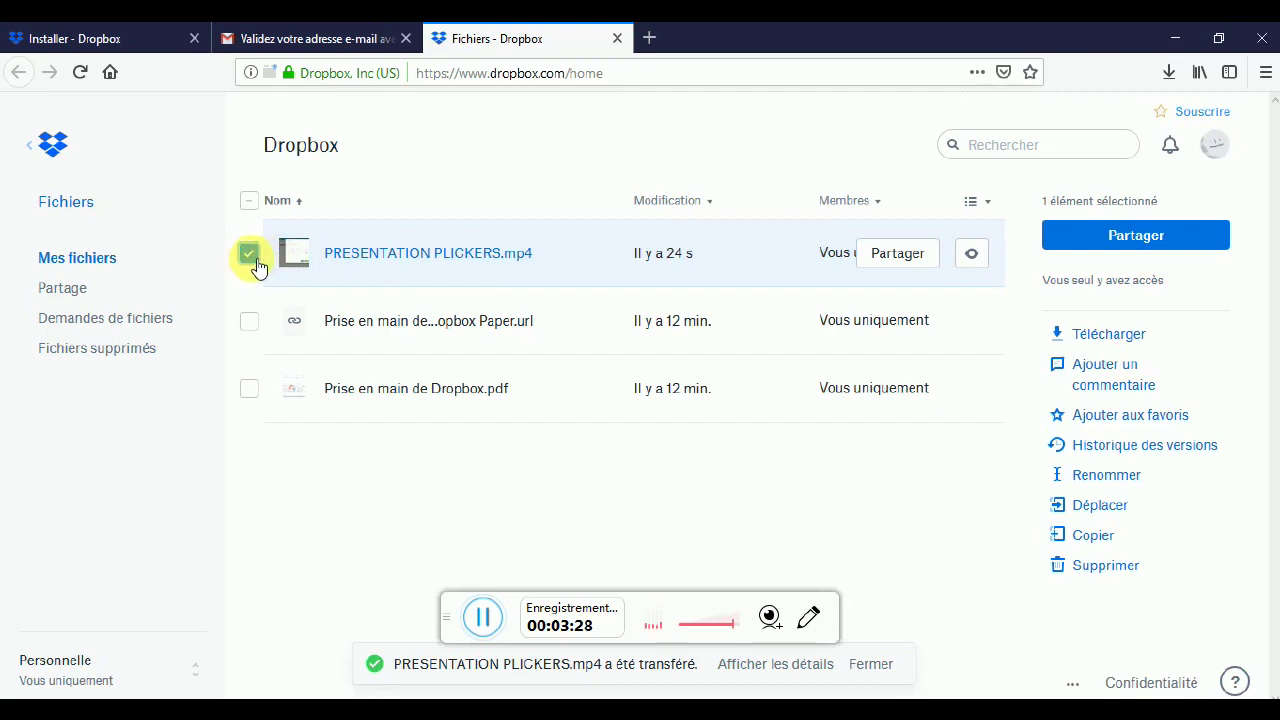
pyautogui.click(249, 321)
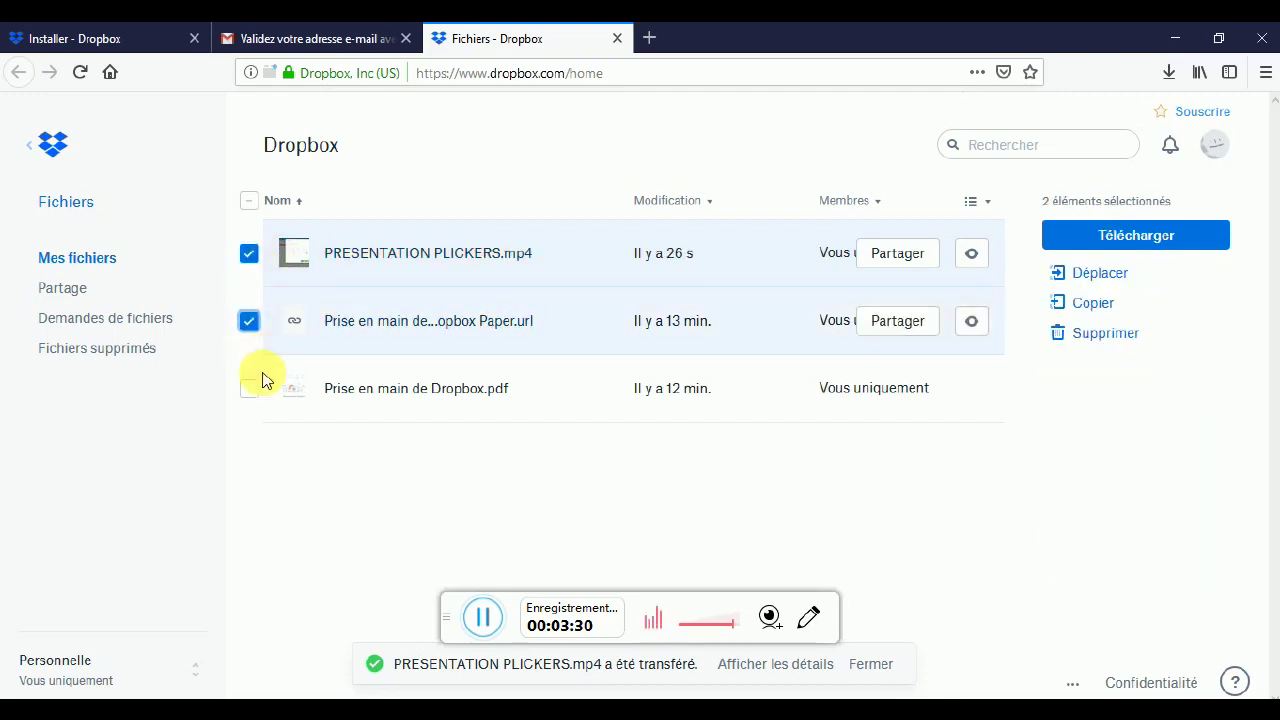
pyautogui.click(249, 389)
pyautogui.click(250, 321)
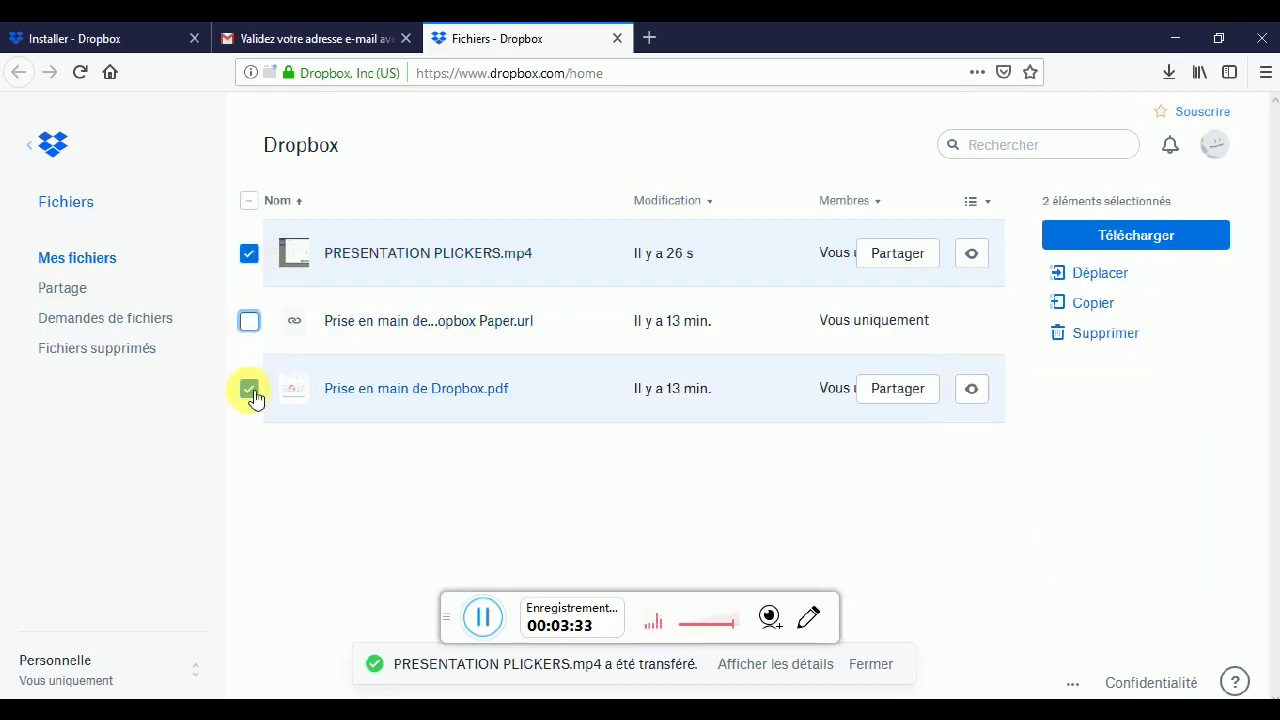
pyautogui.click(252, 391)
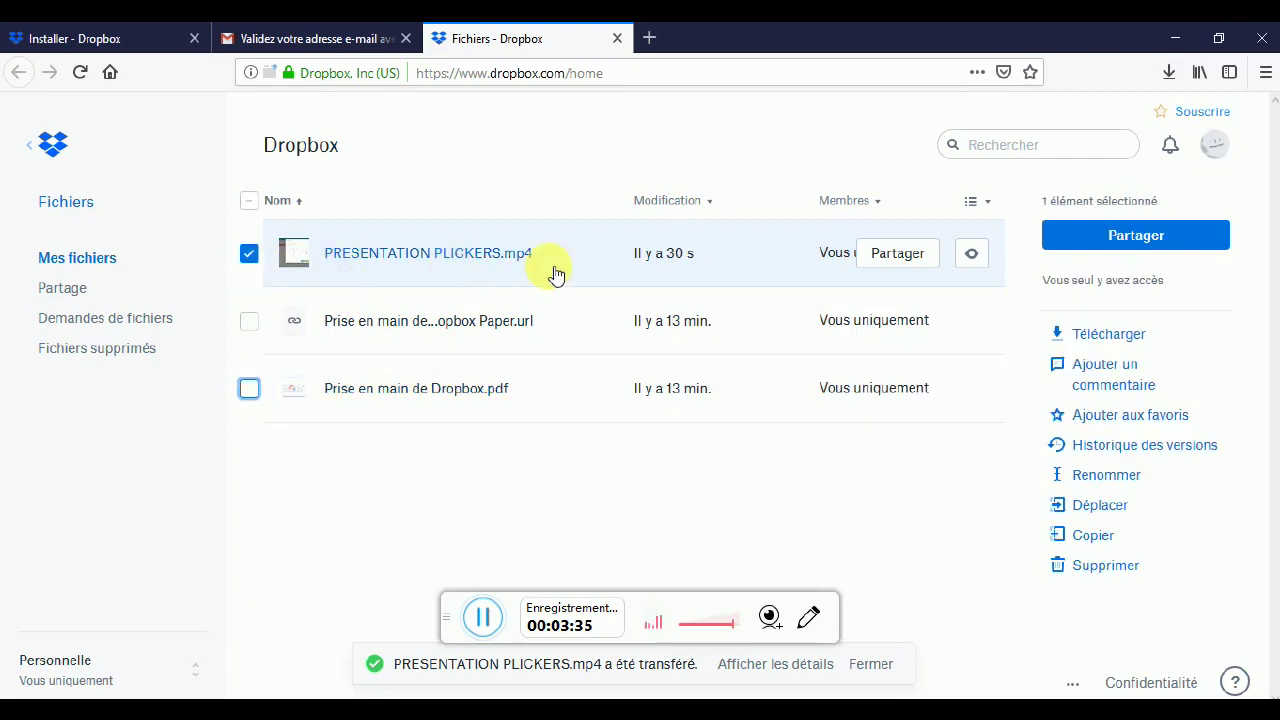
pyautogui.click(910, 257)
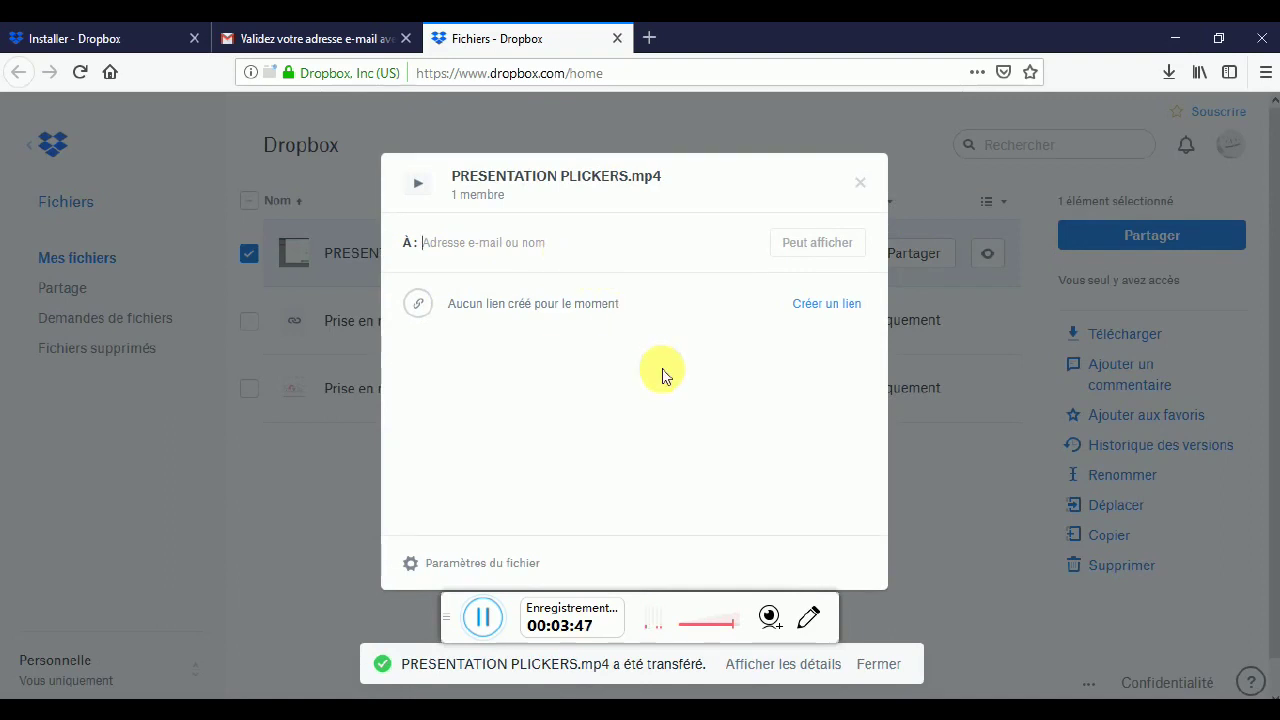
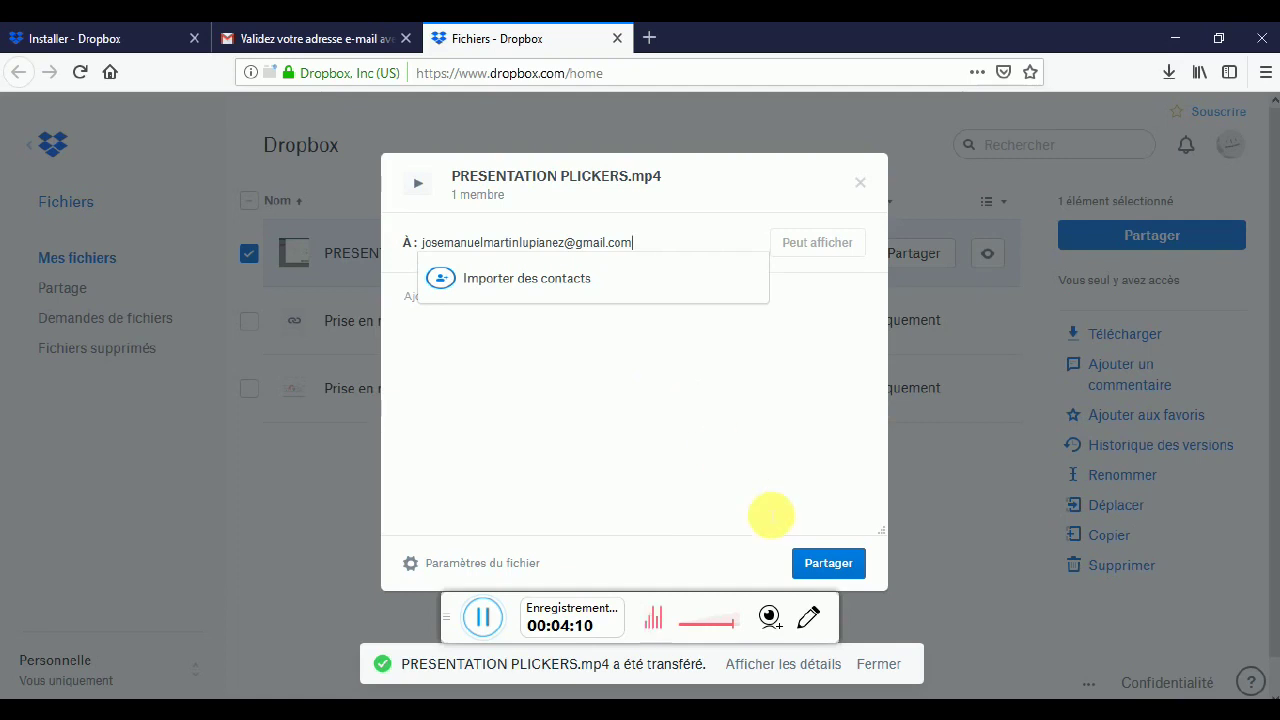
# - Send the share invitation for the video to the account's own Gmail address
pyautogui.click(816, 564)
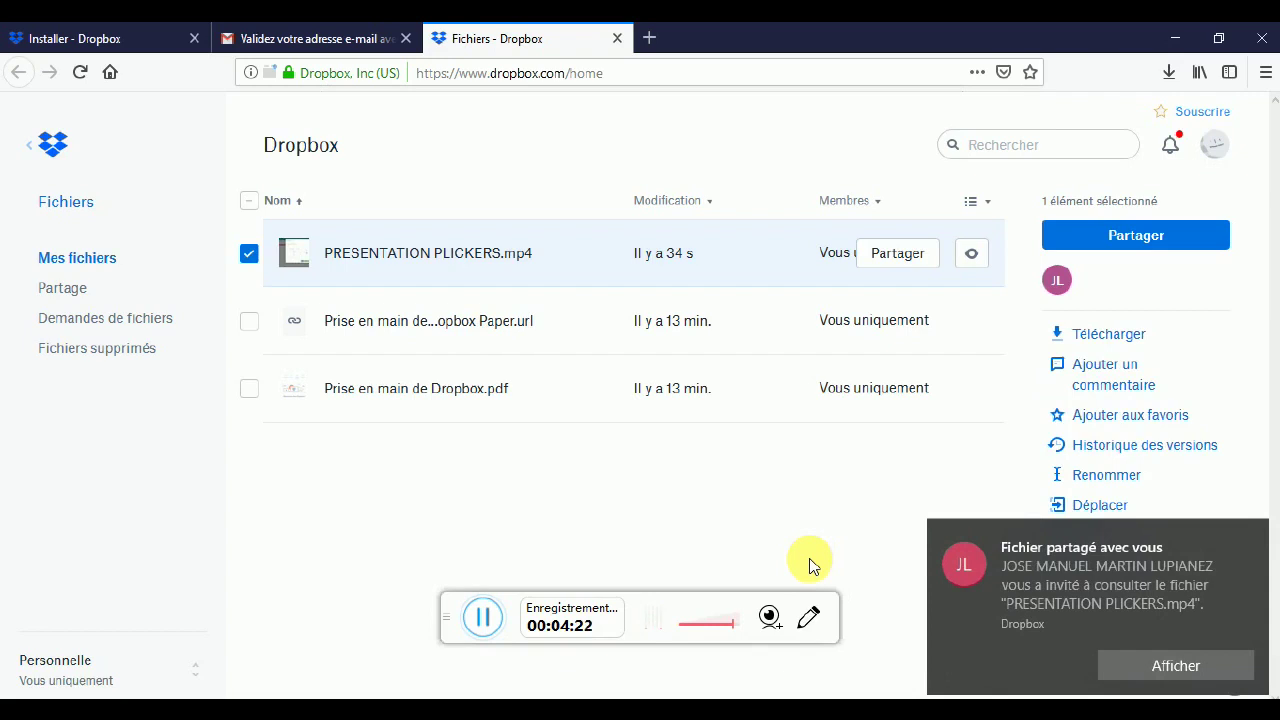
# - Switch to the Gmail tab and go to the Recibidos inbox
pyautogui.click(355, 35)
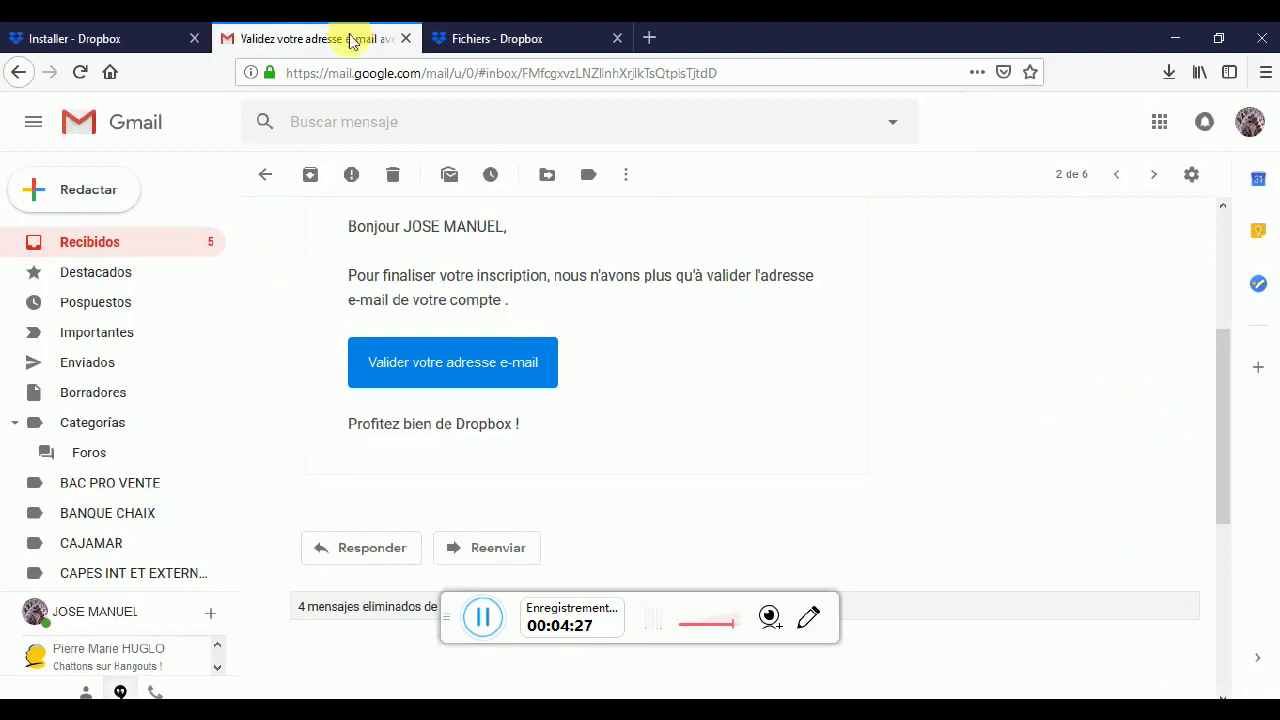
pyautogui.click(122, 244)
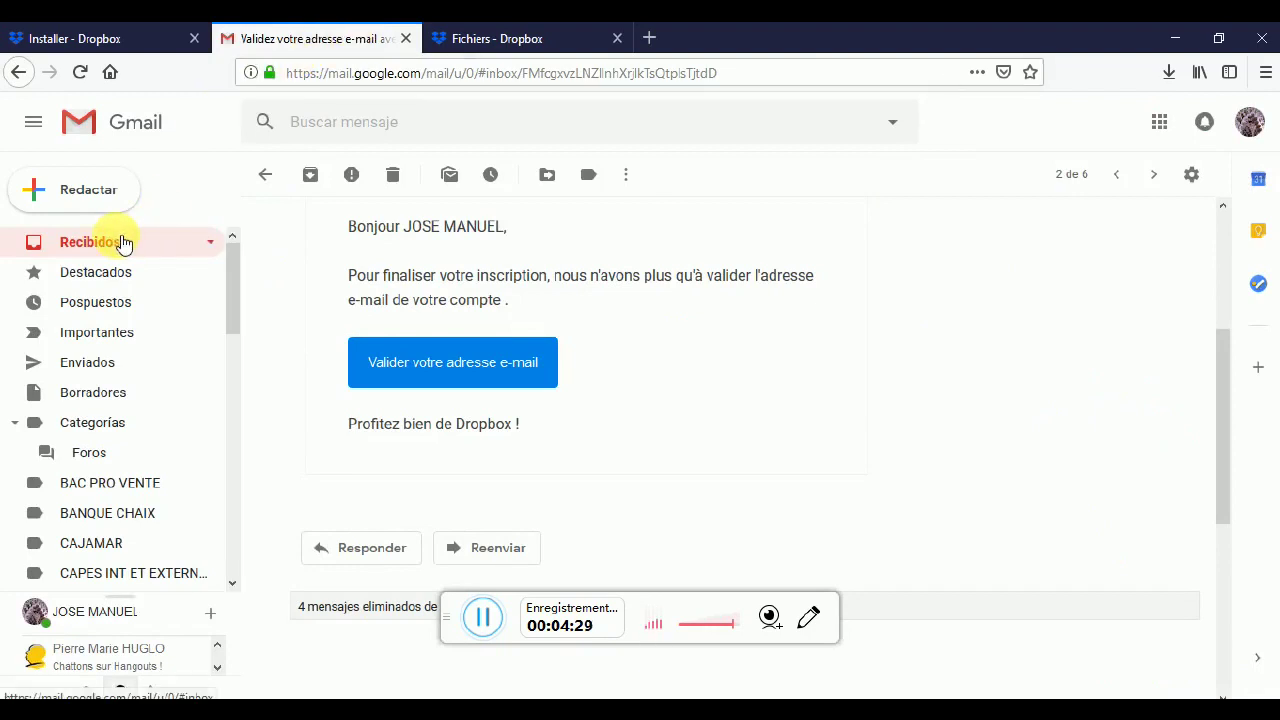
pyautogui.moveTo(640, 268)
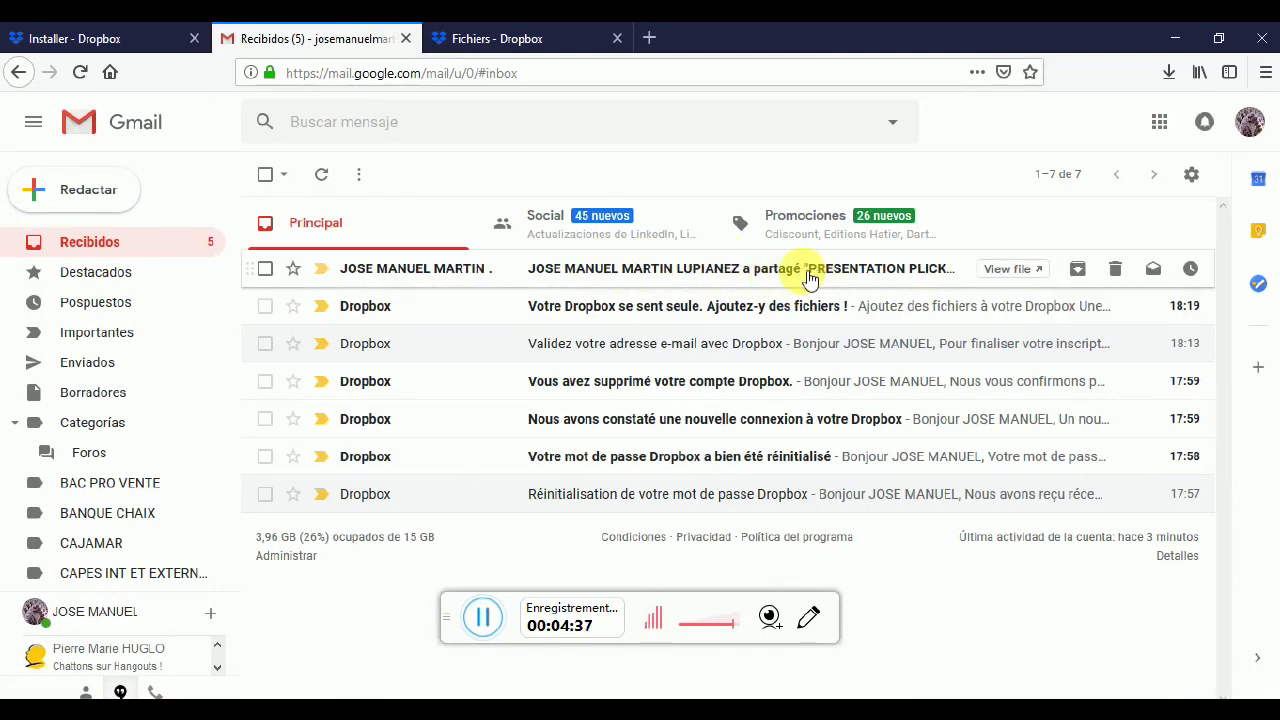
# - Open the Dropbox share email and scroll down to the 'Afficher le fichier' button
pyautogui.click(637, 273)
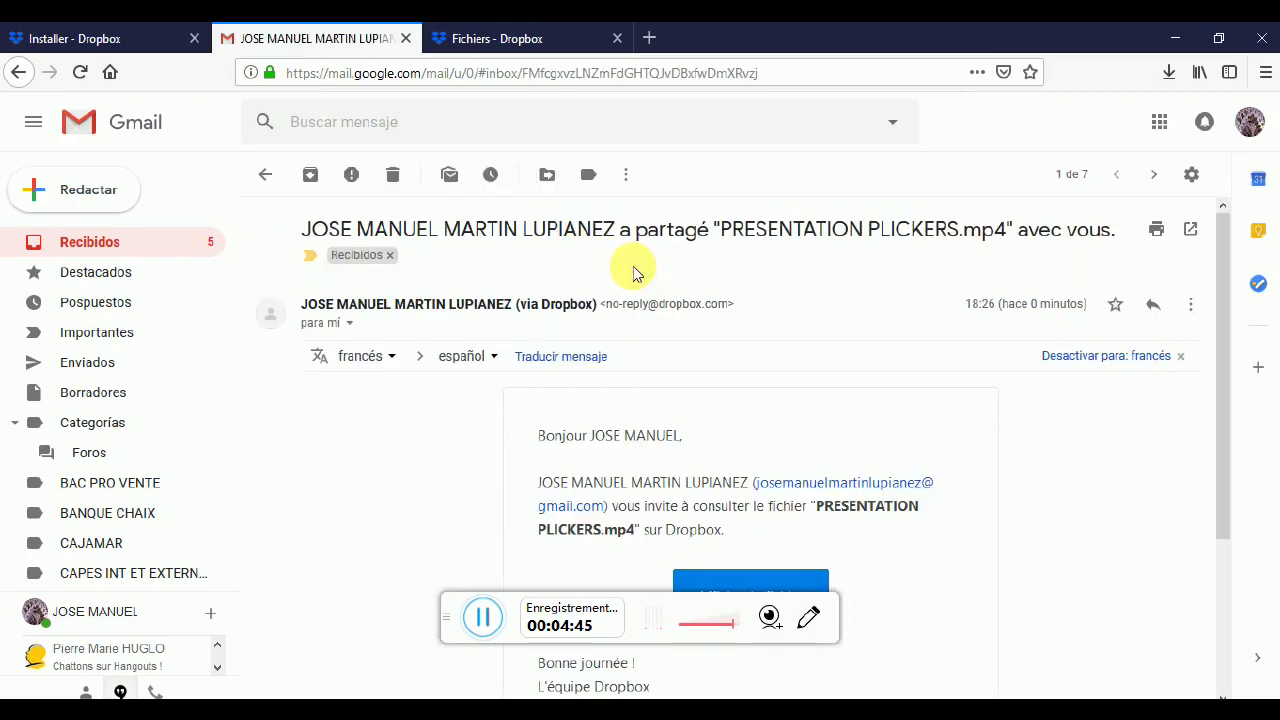
pyautogui.scroll(-3, 715, 335)
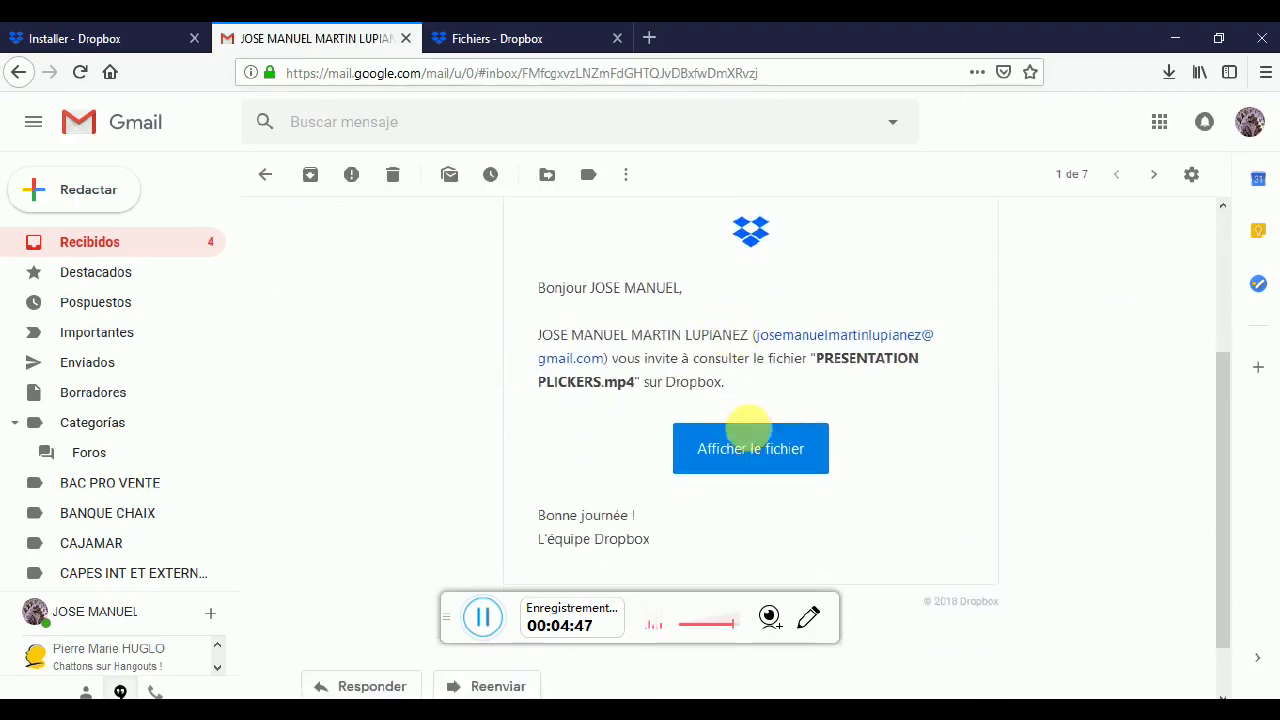